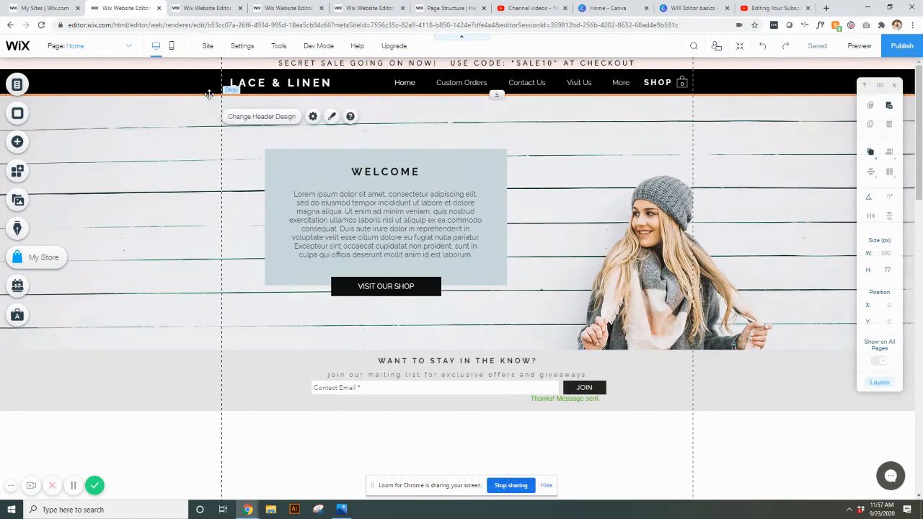
Step: Stretch the page header to about 565 px tall and shrink it back to about 82 px
{"action": "left_click", "coordinate": [208, 96]}
{"action": "left_click", "coordinate": [209, 88]}
{"action": "mouse_move", "coordinate": [498, 92]}
{"action": "left_mouse_down"}
{"action": "mouse_move", "coordinate": [491, 153]}
{"action": "mouse_move", "coordinate": [494, 96]}
{"action": "left_mouse_up"}
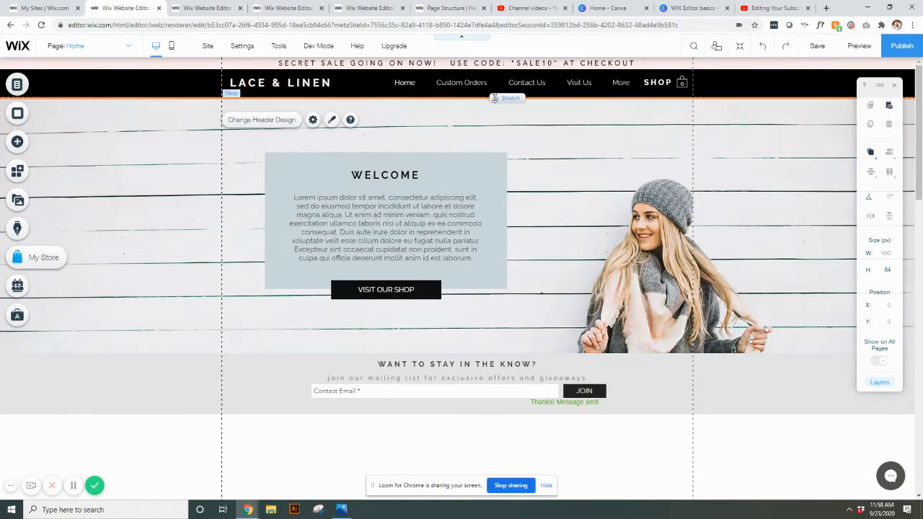
{"action": "left_click_drag", "start_coordinate": [496, 98], "coordinate": [496, 328]}
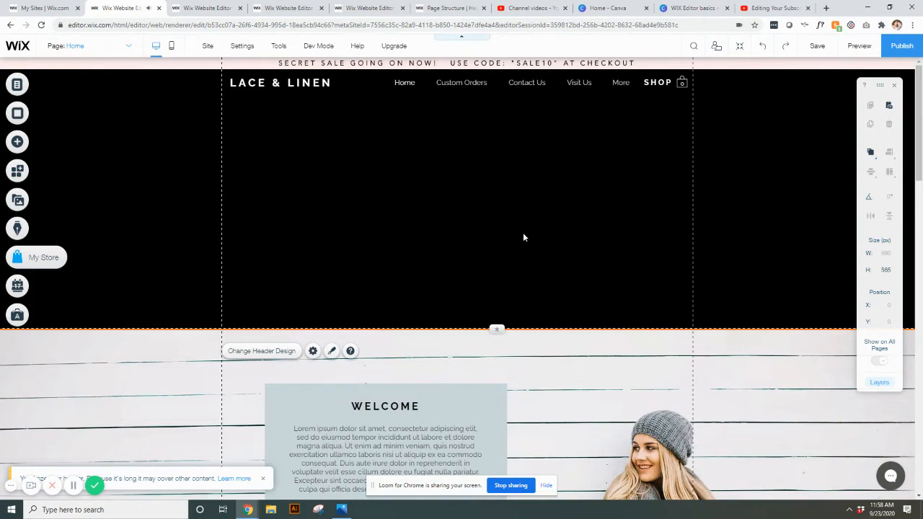
{"action": "scroll", "coordinate": [523, 236], "scroll_direction": "down", "scroll_amount": 4}
{"action": "scroll", "coordinate": [524, 235], "scroll_direction": "up", "scroll_amount": 4}
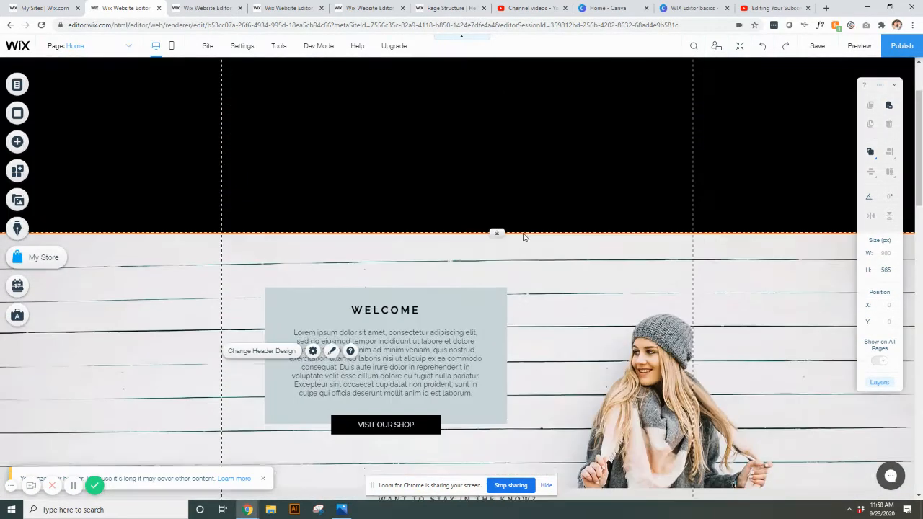
{"action": "left_click_drag", "start_coordinate": [496, 330], "coordinate": [513, 96]}
Step: Examine the site title and the sale banner's text settings in the header, leaving both unchanged
{"action": "left_click", "coordinate": [305, 83]}
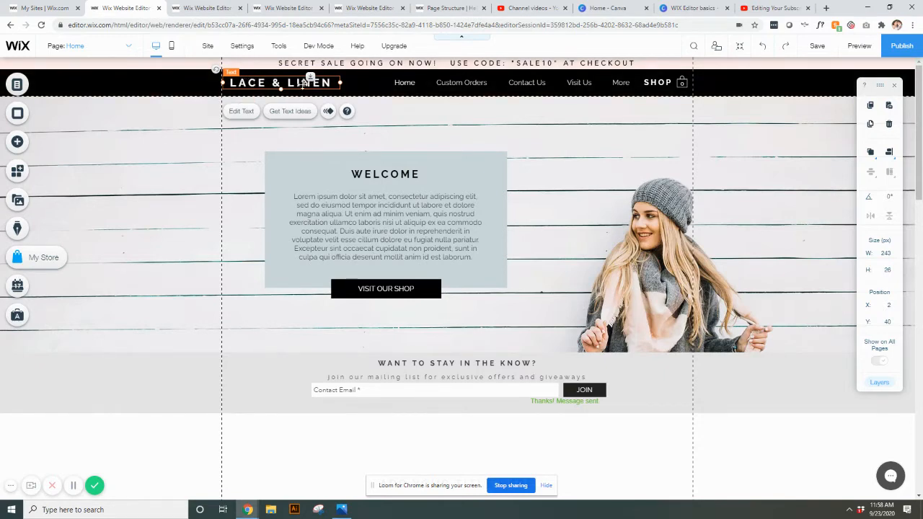
{"action": "left_click", "coordinate": [376, 62]}
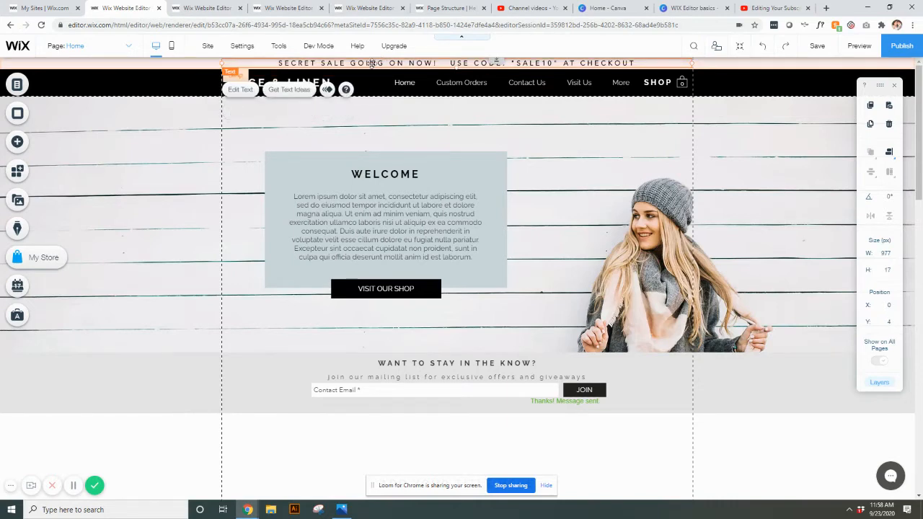
{"action": "double_click", "coordinate": [376, 63]}
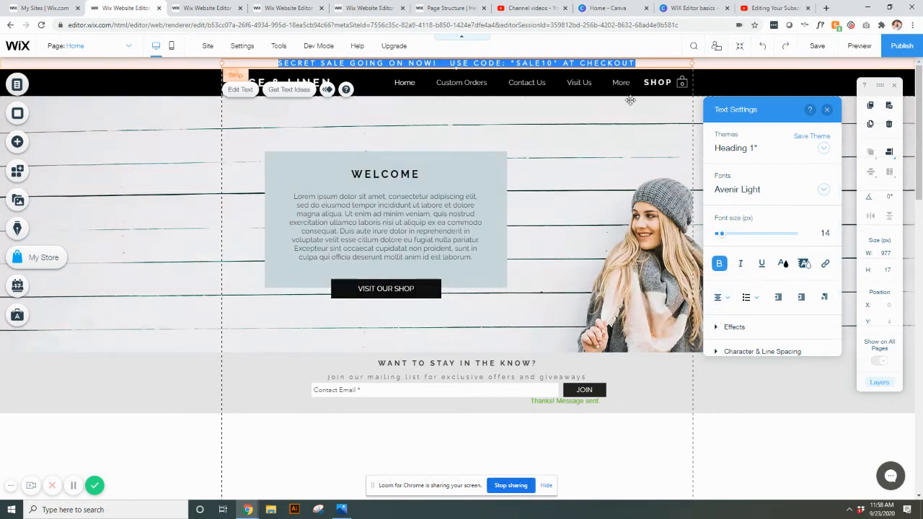
{"action": "left_click", "coordinate": [708, 92]}
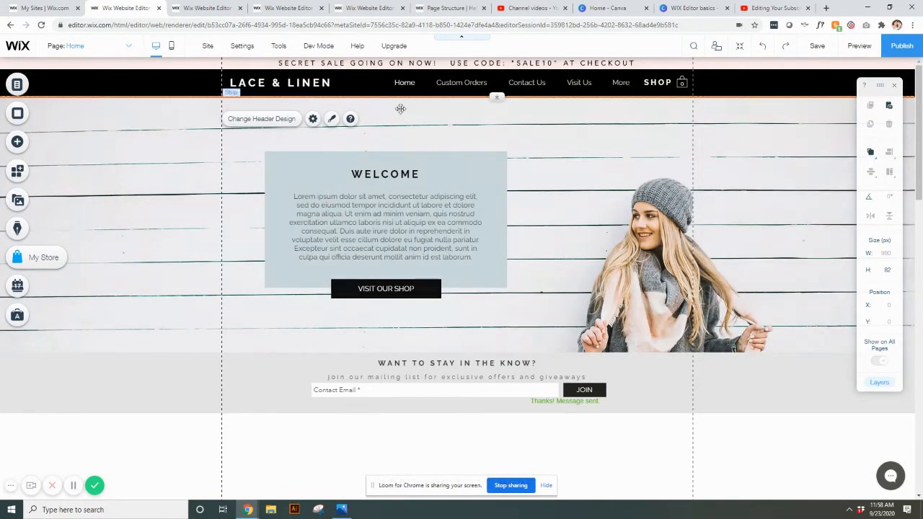
Step: Browse the preset header designs and open the header's fill color and opacity customization
{"action": "left_click", "coordinate": [279, 122]}
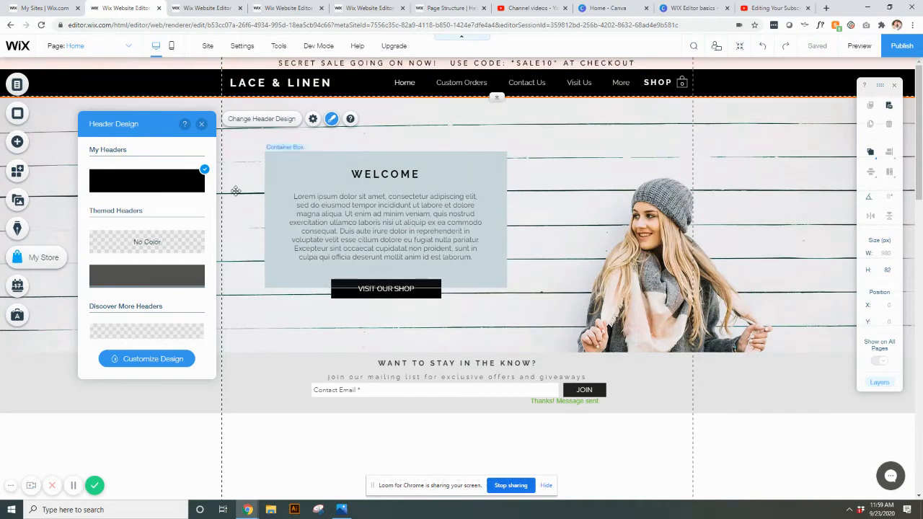
{"action": "scroll", "coordinate": [166, 241], "scroll_direction": "down", "scroll_amount": 3}
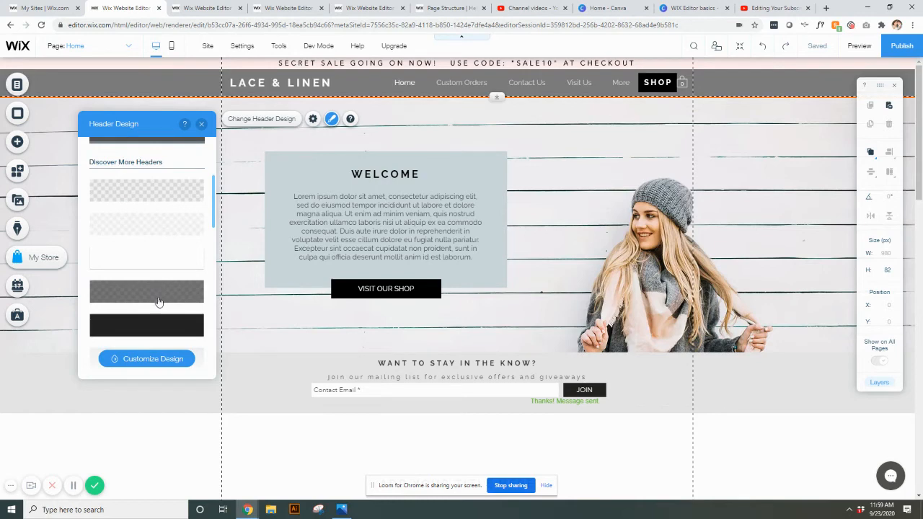
{"action": "scroll", "coordinate": [177, 214], "scroll_direction": "up", "scroll_amount": 3}
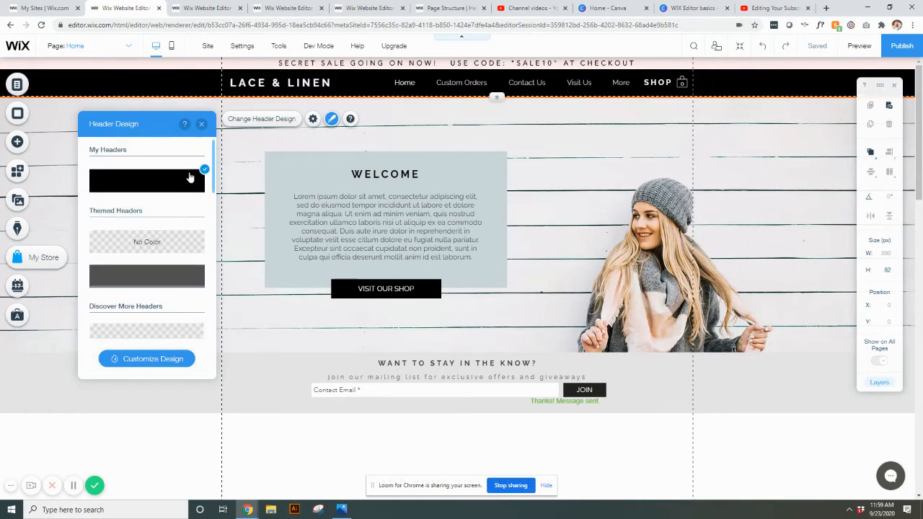
{"action": "left_click", "coordinate": [160, 362]}
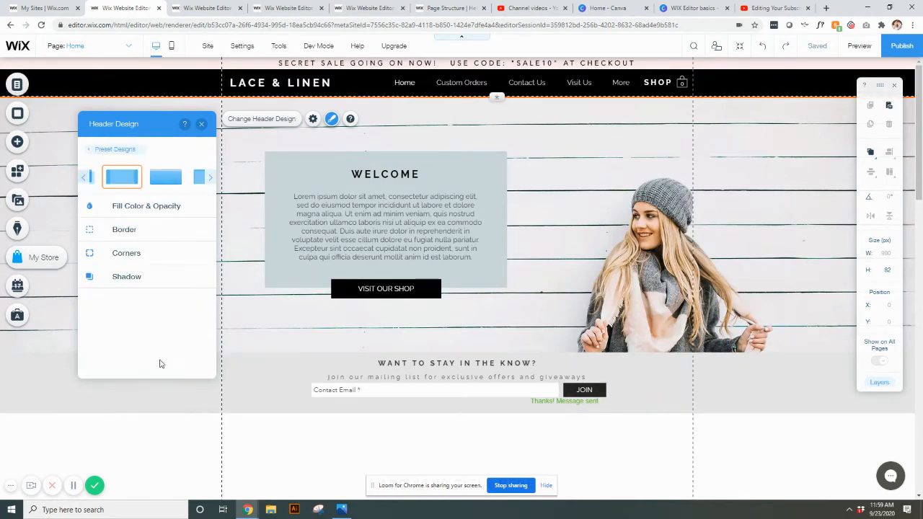
{"action": "left_click", "coordinate": [153, 209]}
Step: Set the header's outer background color to light pink #DFC9CC
{"action": "left_click", "coordinate": [197, 244]}
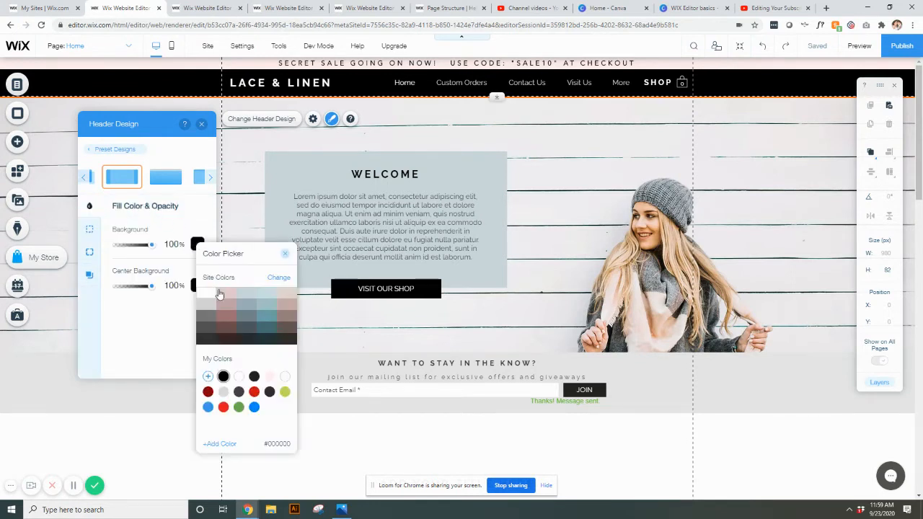
{"action": "left_click", "coordinate": [222, 295]}
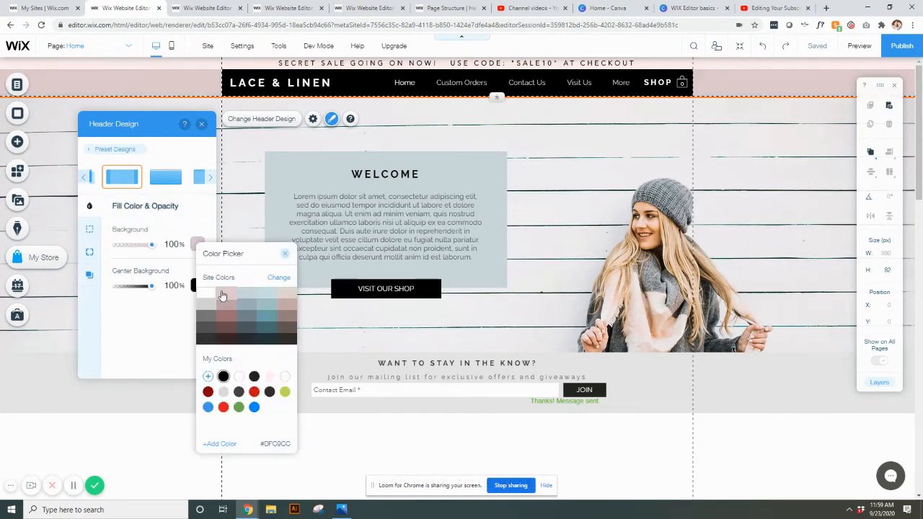
{"action": "left_click", "coordinate": [202, 220]}
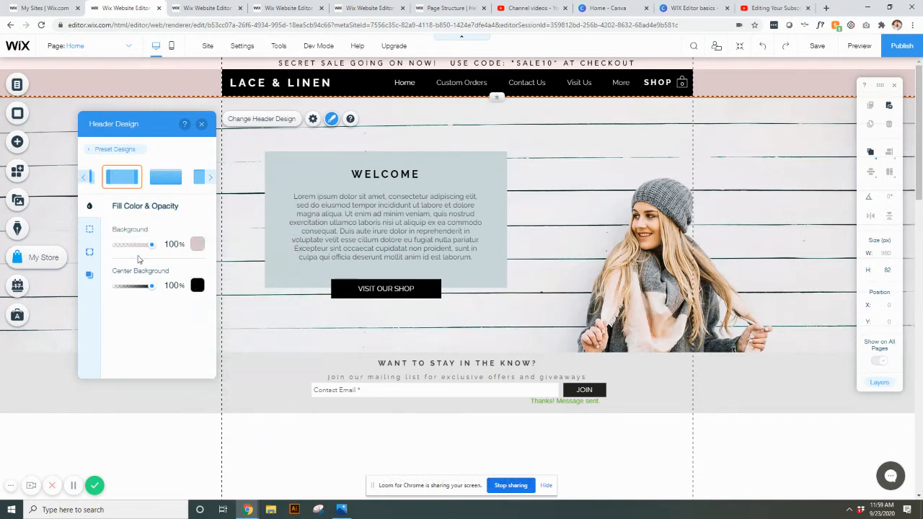
Step: Set both the header's center background and its outer background to dark gray #303132
{"action": "left_click", "coordinate": [197, 285]}
{"action": "left_click", "coordinate": [222, 342]}
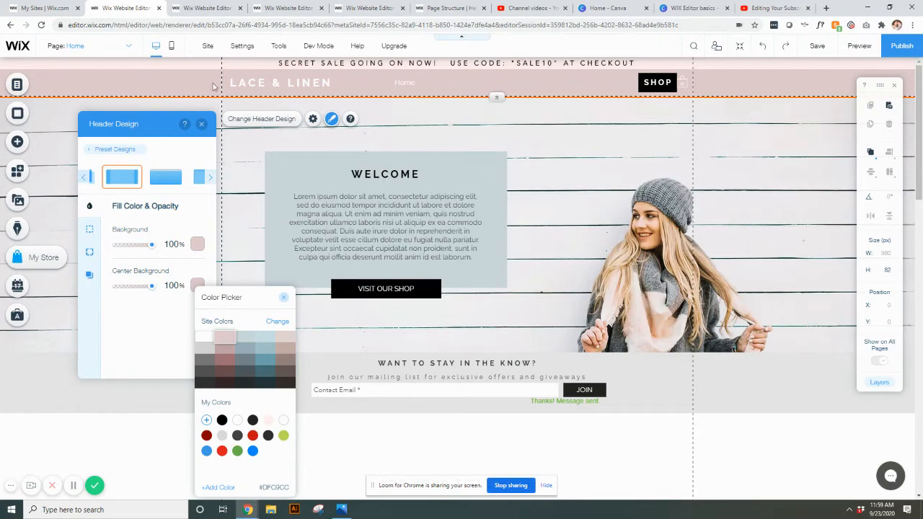
{"action": "left_click", "coordinate": [204, 384]}
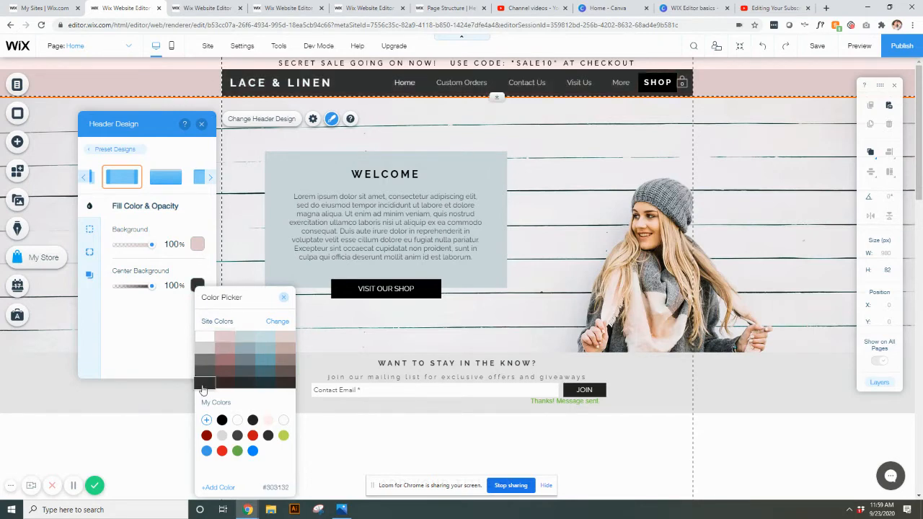
{"action": "left_click", "coordinate": [197, 245]}
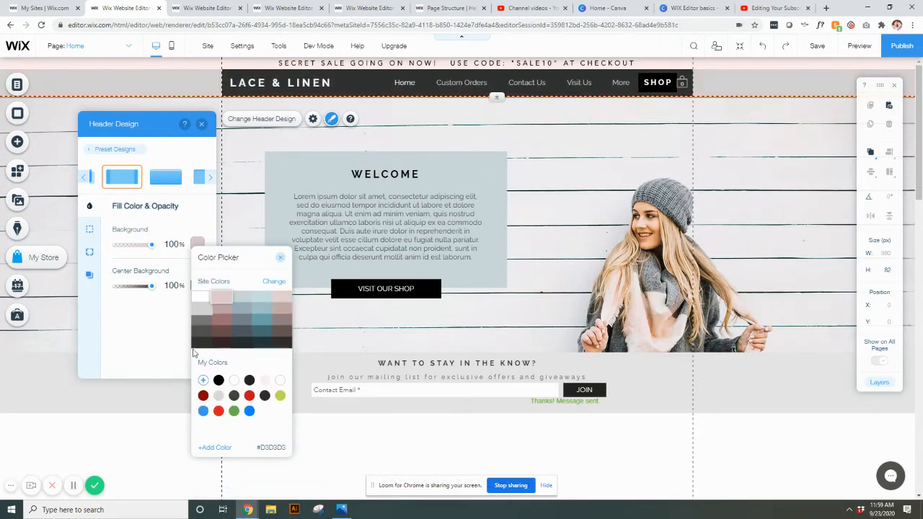
{"action": "left_click", "coordinate": [201, 343]}
{"action": "left_click", "coordinate": [280, 258]}
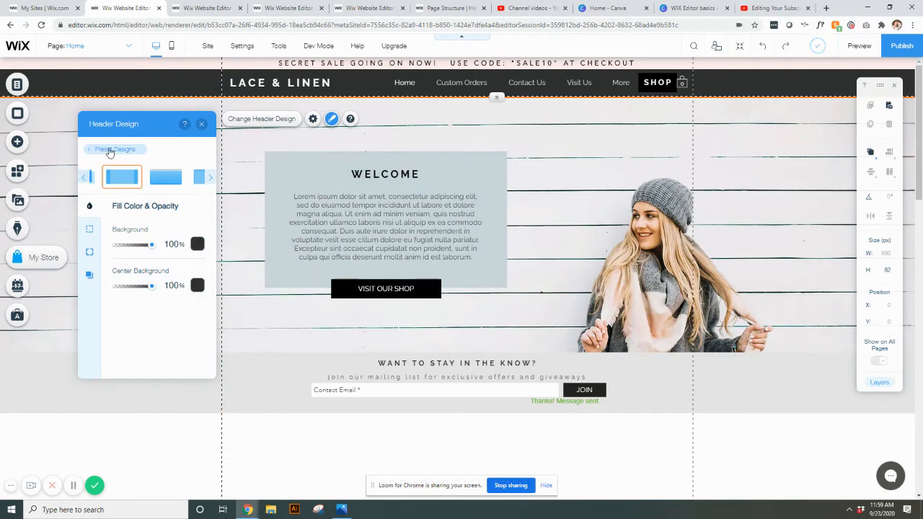
Step: Look through the header's border and corner design options and enable its shadow
{"action": "left_click", "coordinate": [90, 231]}
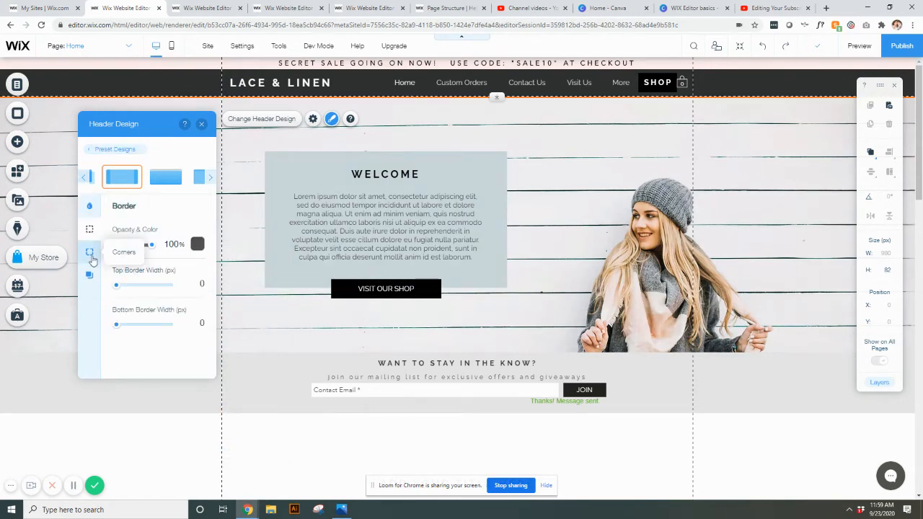
{"action": "left_click", "coordinate": [91, 252]}
{"action": "left_click", "coordinate": [90, 277]}
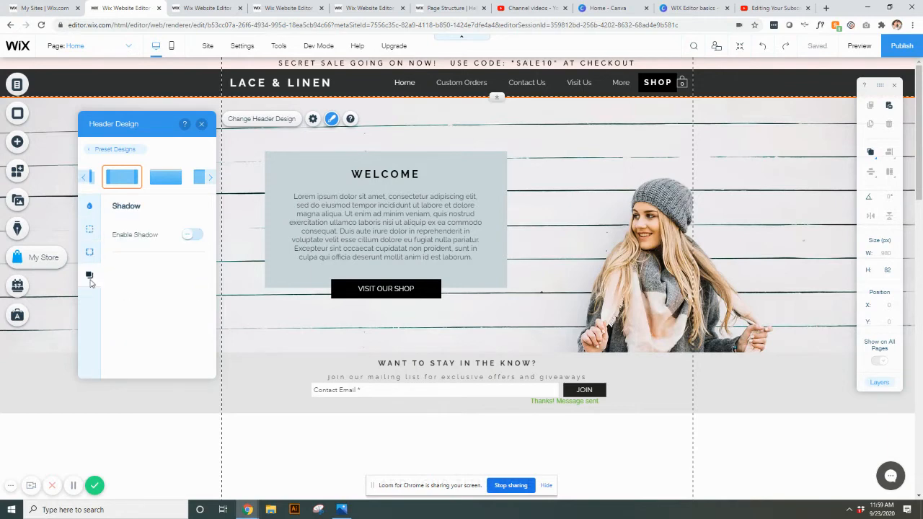
{"action": "left_click", "coordinate": [192, 235]}
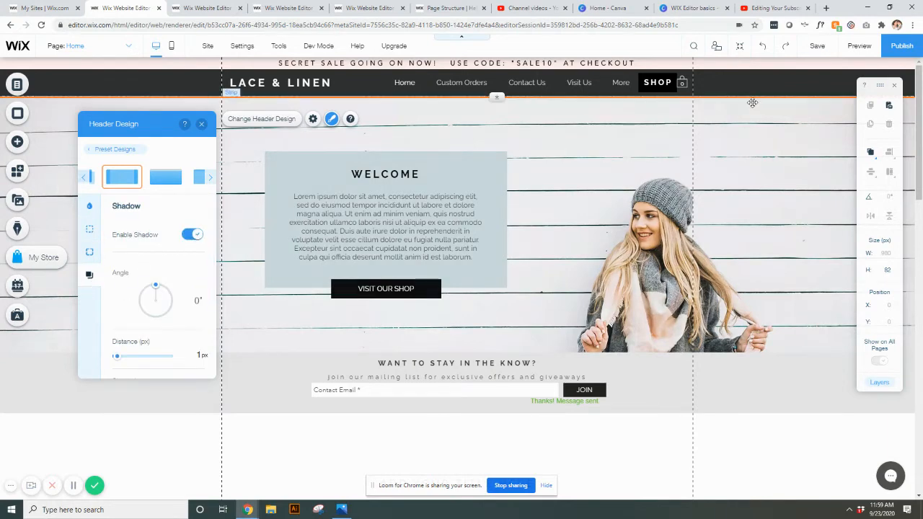
Step: Select the welcome strip and the mailing-list strip below the header to examine the page sections
{"action": "left_click", "coordinate": [545, 124]}
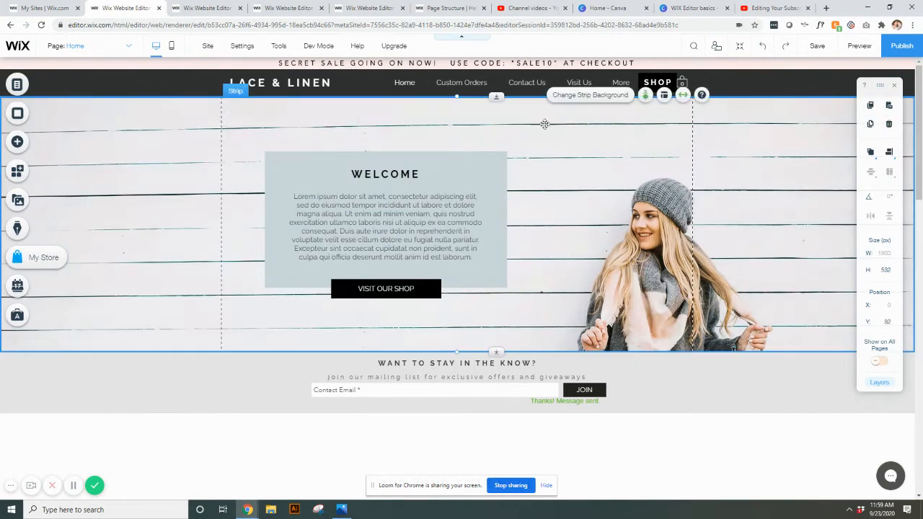
{"action": "left_click", "coordinate": [633, 364]}
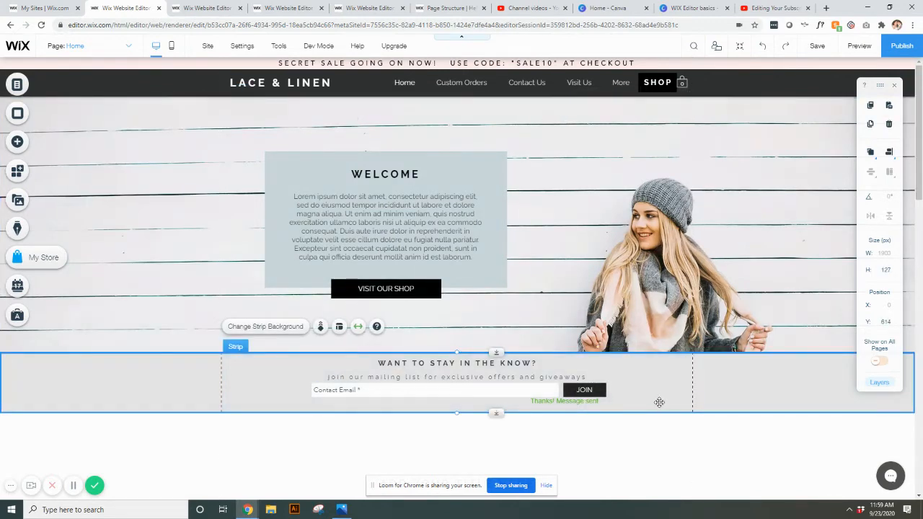
{"action": "scroll", "coordinate": [659, 401], "scroll_direction": "down", "scroll_amount": 1}
{"action": "scroll", "coordinate": [659, 404], "scroll_direction": "up", "scroll_amount": 1}
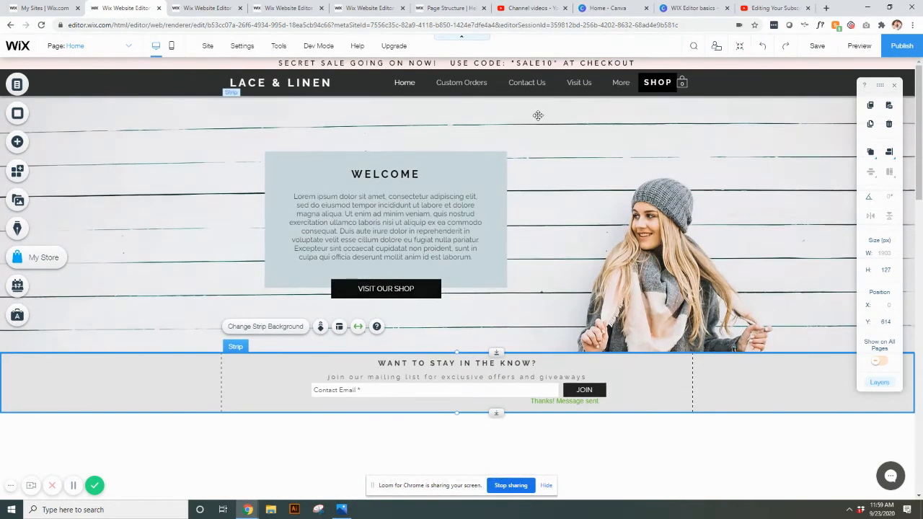
Step: Reopen the header's custom design and disable its shadow
{"action": "left_click", "coordinate": [183, 82]}
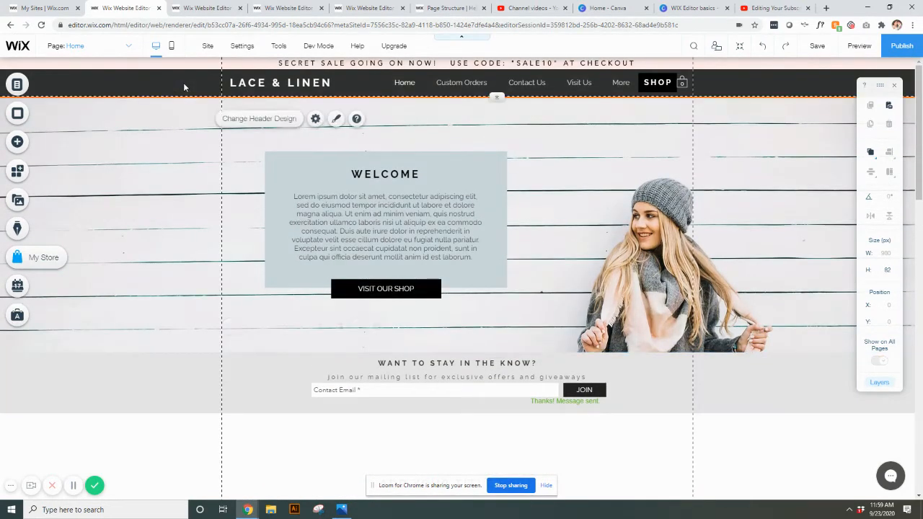
{"action": "left_click", "coordinate": [249, 118]}
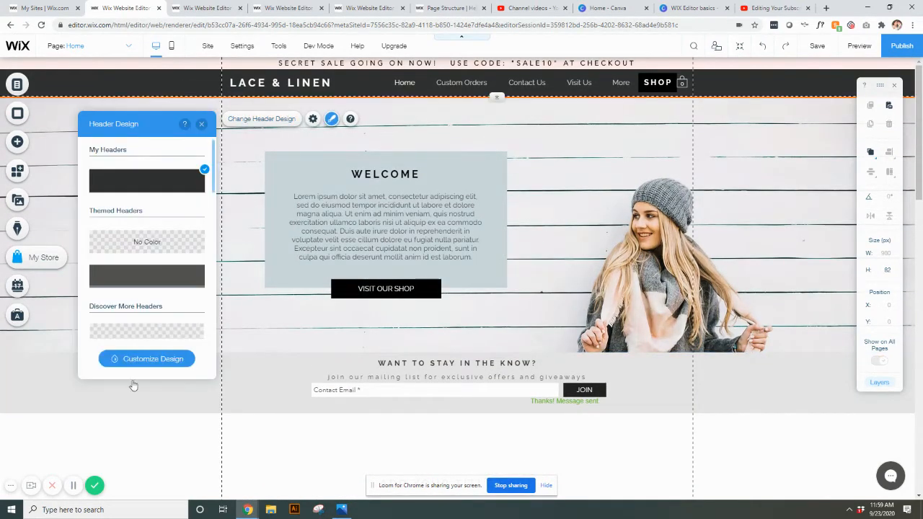
{"action": "left_click", "coordinate": [159, 359]}
{"action": "left_click", "coordinate": [129, 274]}
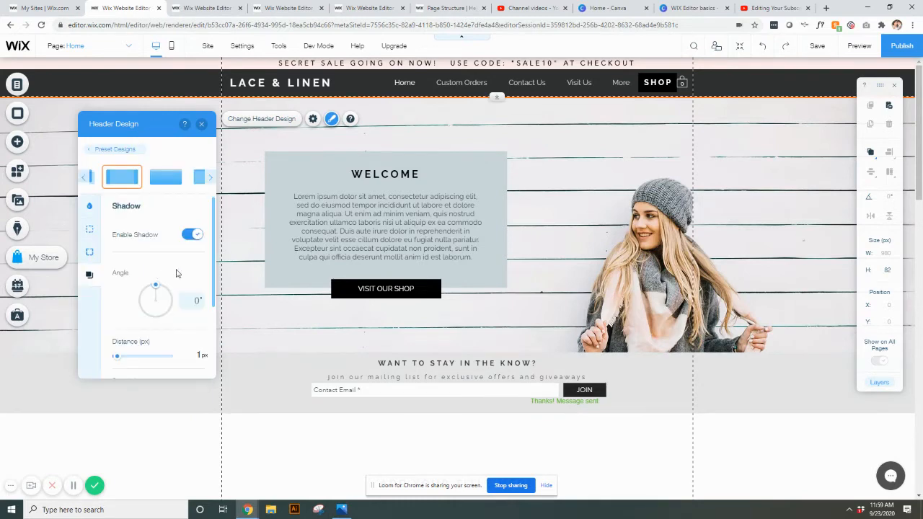
{"action": "left_click", "coordinate": [191, 236]}
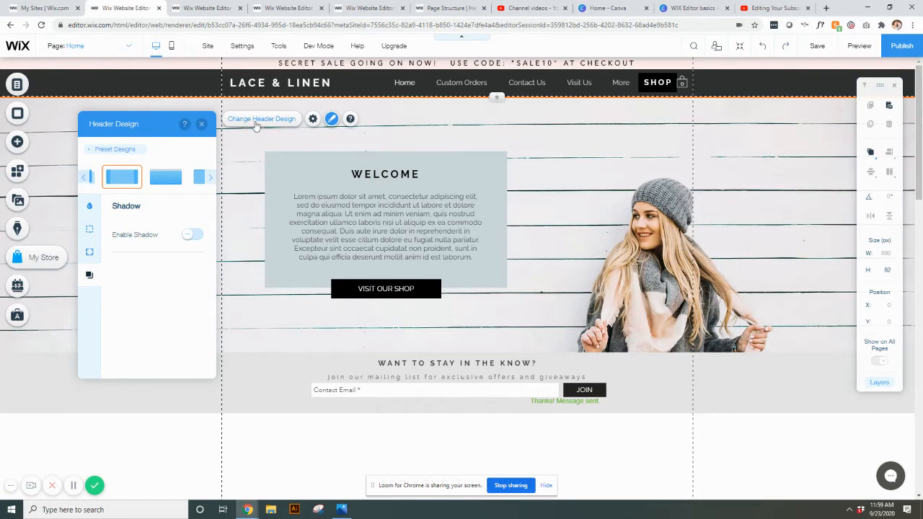
Step: Review the header's scroll behavior settings and close them
{"action": "left_click", "coordinate": [312, 119]}
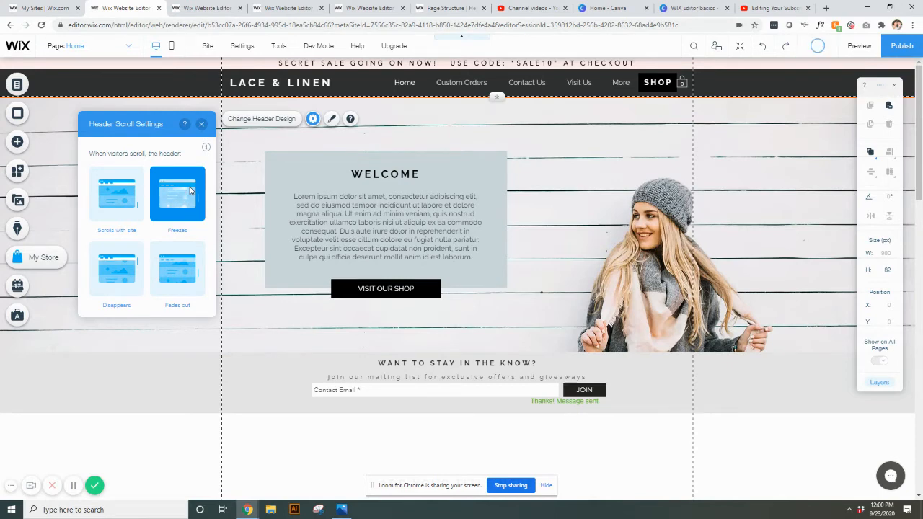
{"action": "left_click", "coordinate": [201, 124]}
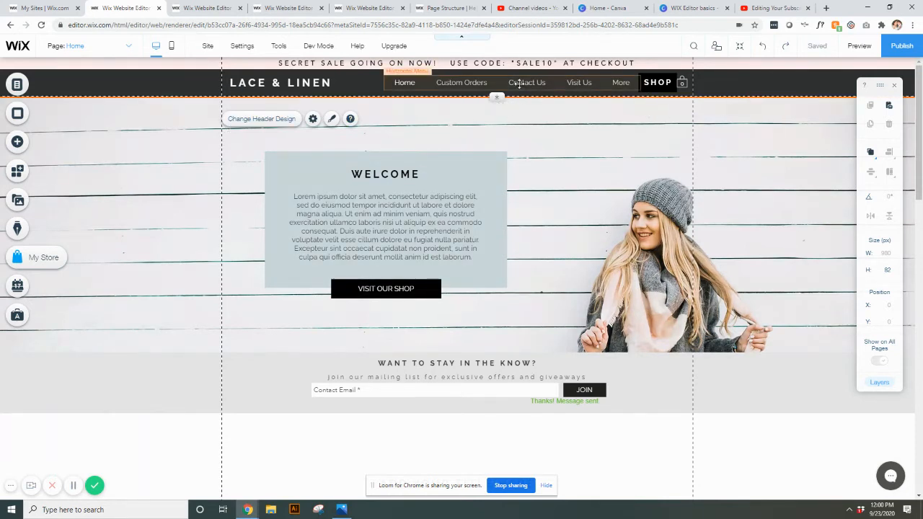
Step: Review the site menu's page list for the header's horizontal menu
{"action": "left_click", "coordinate": [451, 83]}
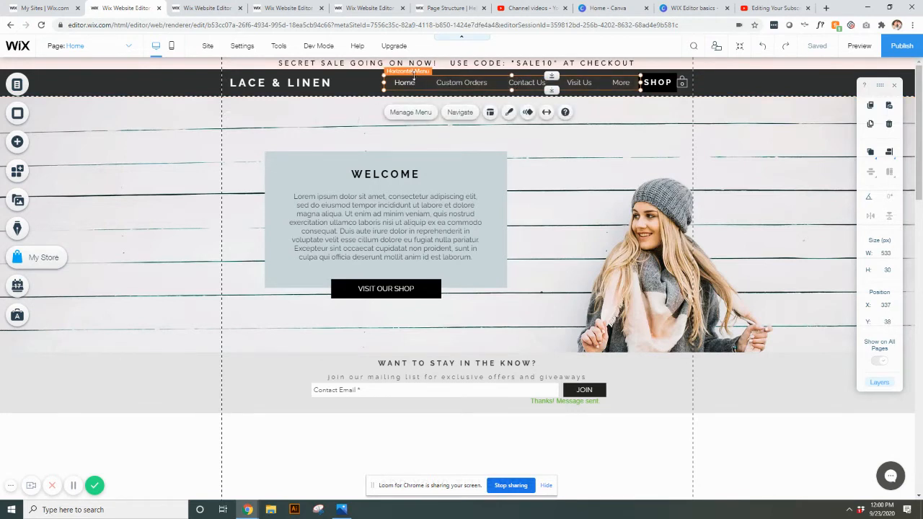
{"action": "left_click", "coordinate": [411, 113]}
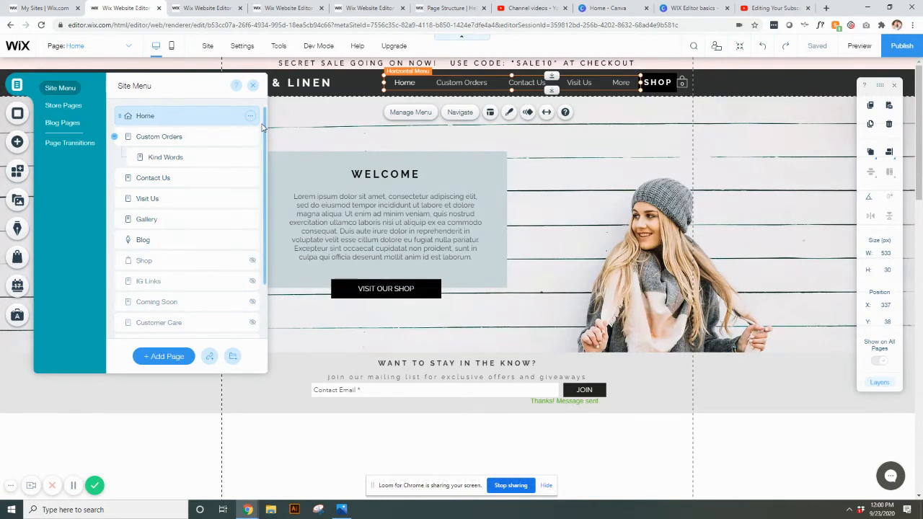
{"action": "left_click", "coordinate": [253, 87]}
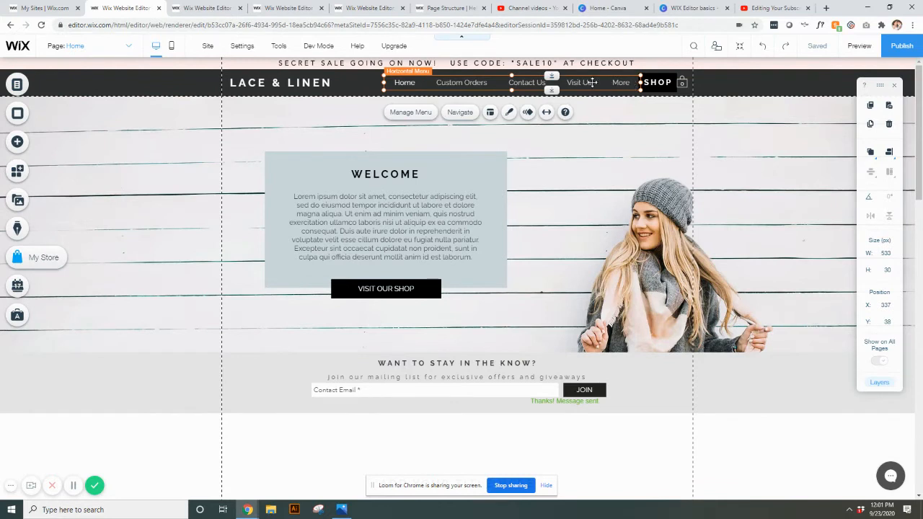
Step: Widen the header's horizontal menu to about 574 px and open its layout options
{"action": "left_click_drag", "start_coordinate": [383, 83], "coordinate": [363, 83]}
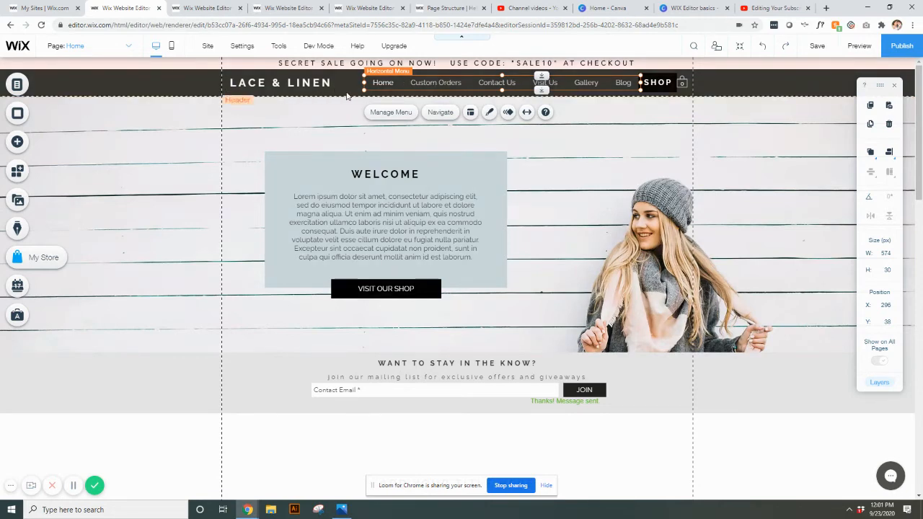
{"action": "left_click", "coordinate": [469, 113]}
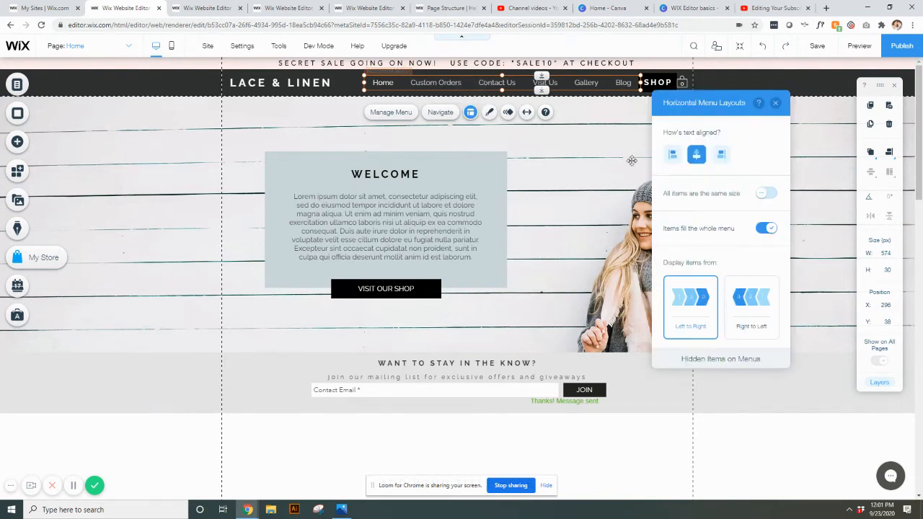
Step: Review the horizontal menu's text alignment options, keeping the text centered, and close the layout settings
{"action": "left_click", "coordinate": [722, 155]}
{"action": "left_click", "coordinate": [696, 158]}
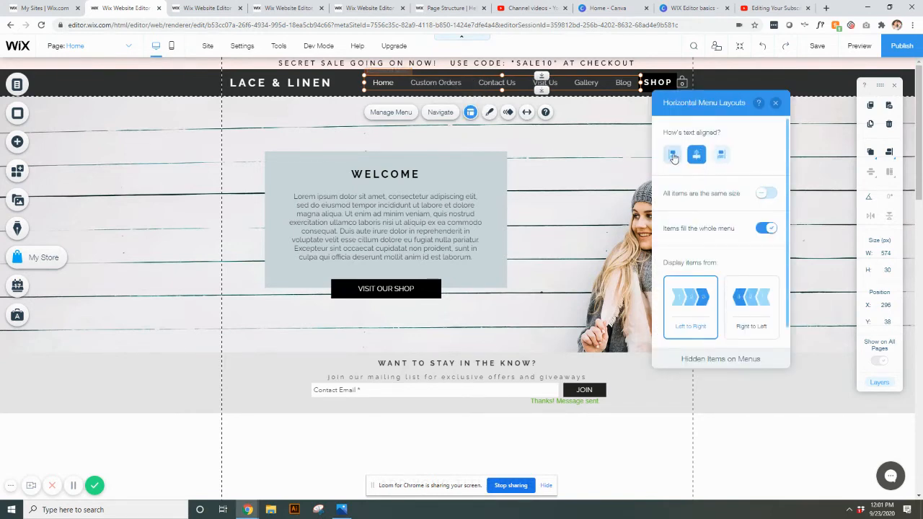
{"action": "scroll", "coordinate": [720, 259], "scroll_direction": "down", "scroll_amount": 1}
{"action": "scroll", "coordinate": [719, 264], "scroll_direction": "up", "scroll_amount": 1}
{"action": "left_click", "coordinate": [774, 102]}
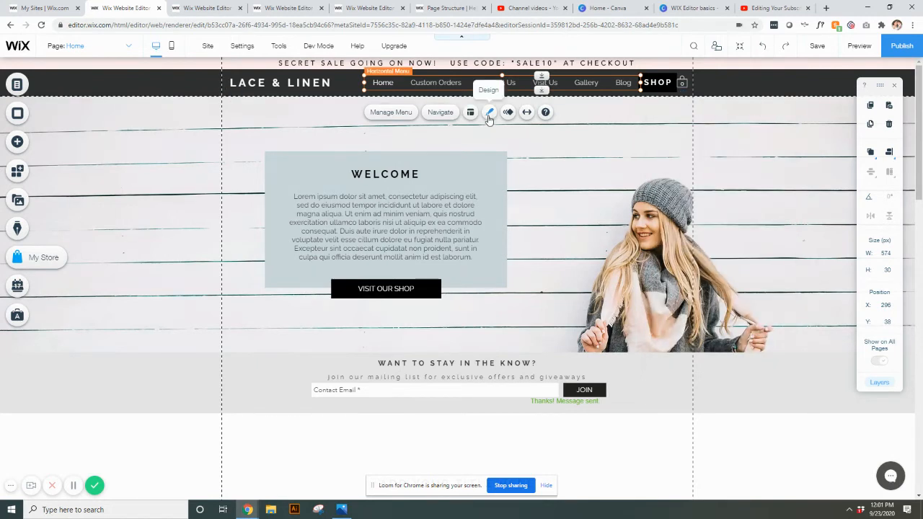
Step: Apply the first Discover More Menus preset, with the beige box behind Home, to the header's horizontal menu
{"action": "left_click", "coordinate": [488, 115]}
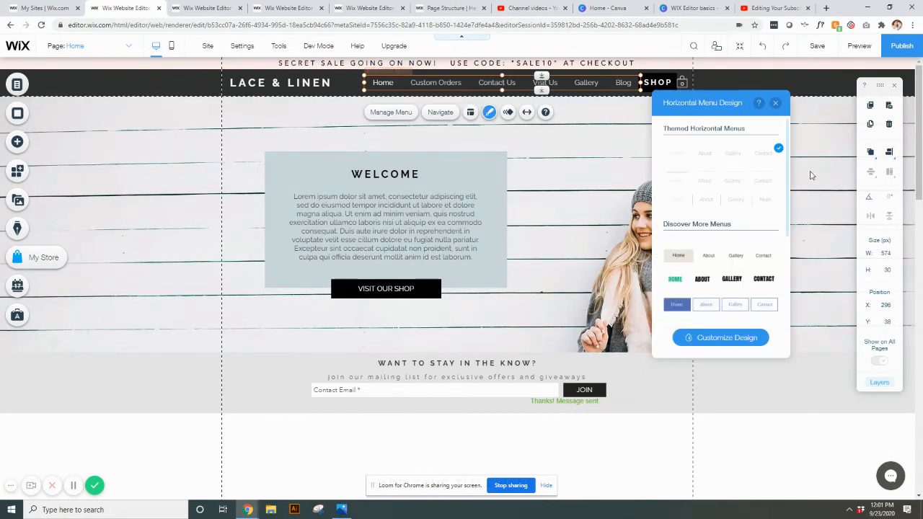
{"action": "scroll", "coordinate": [762, 239], "scroll_direction": "down", "scroll_amount": 1}
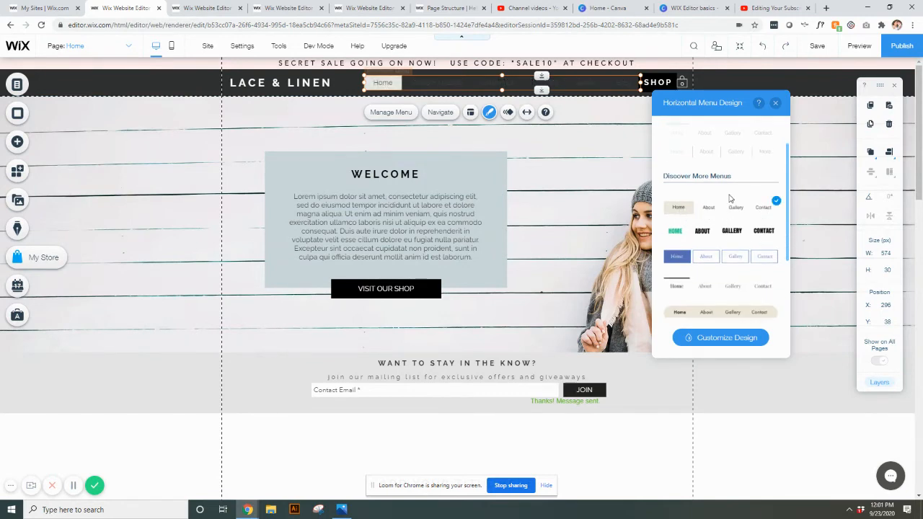
{"action": "scroll", "coordinate": [729, 198], "scroll_direction": "down", "scroll_amount": 1}
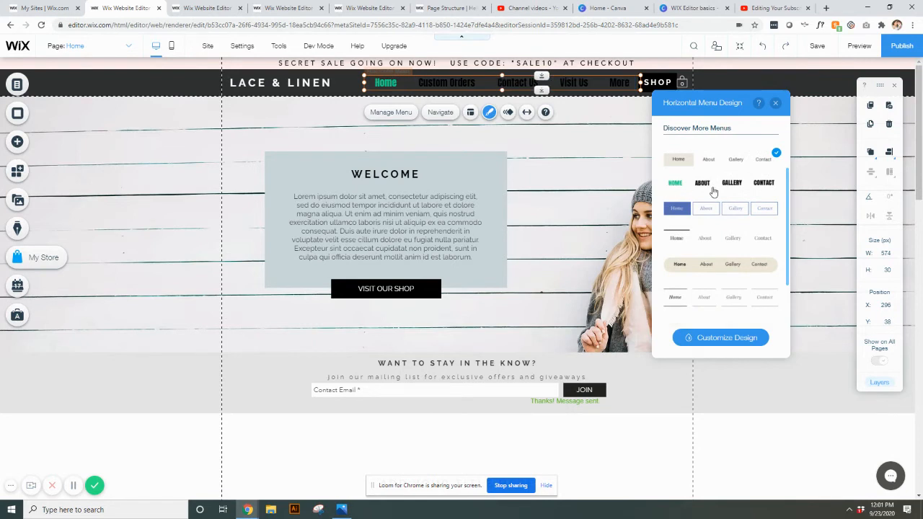
{"action": "scroll", "coordinate": [730, 193], "scroll_direction": "down", "scroll_amount": 1}
{"action": "scroll", "coordinate": [731, 210], "scroll_direction": "up", "scroll_amount": 2}
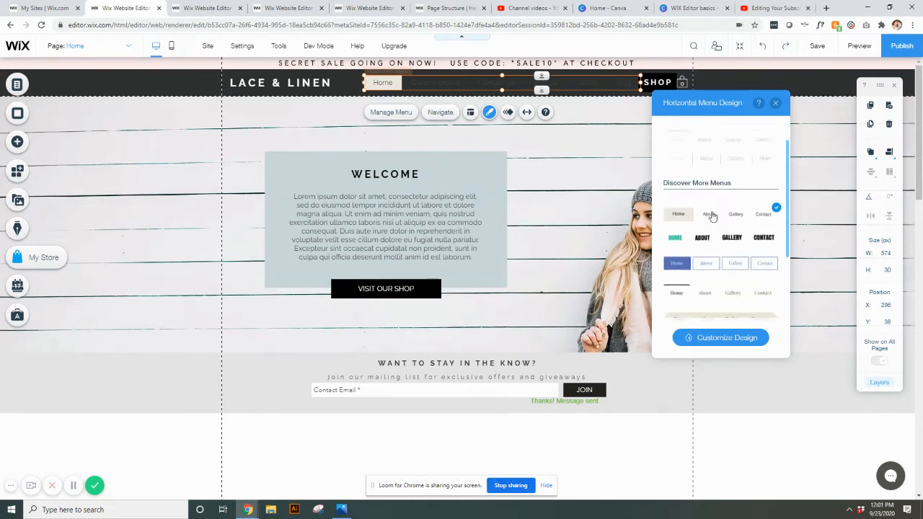
Step: Open the menu's custom design and review its fill color and opacity for the Regular, Clicked and Hover states
{"action": "left_click", "coordinate": [726, 338]}
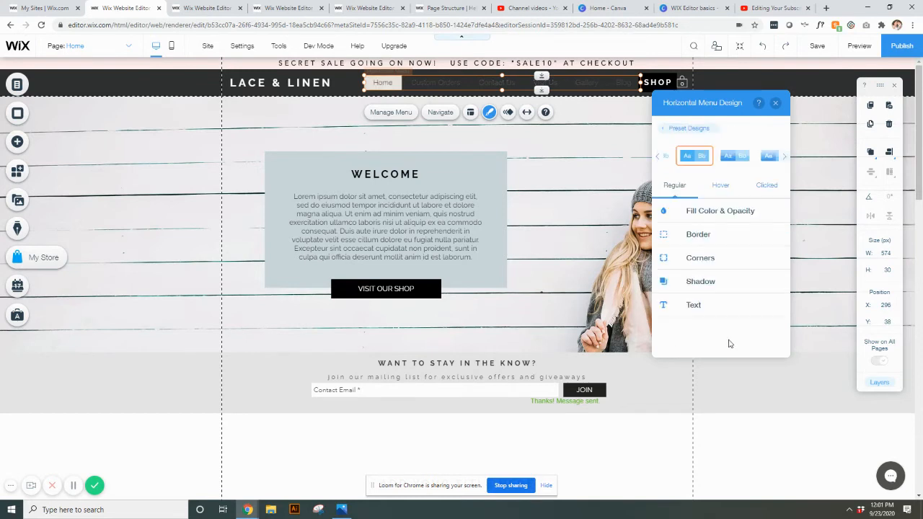
{"action": "left_click", "coordinate": [743, 218]}
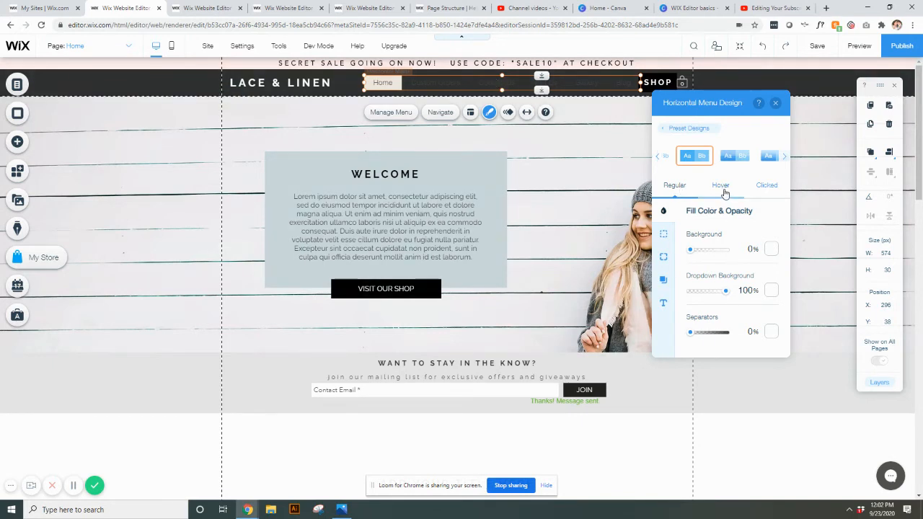
{"action": "left_click", "coordinate": [768, 189]}
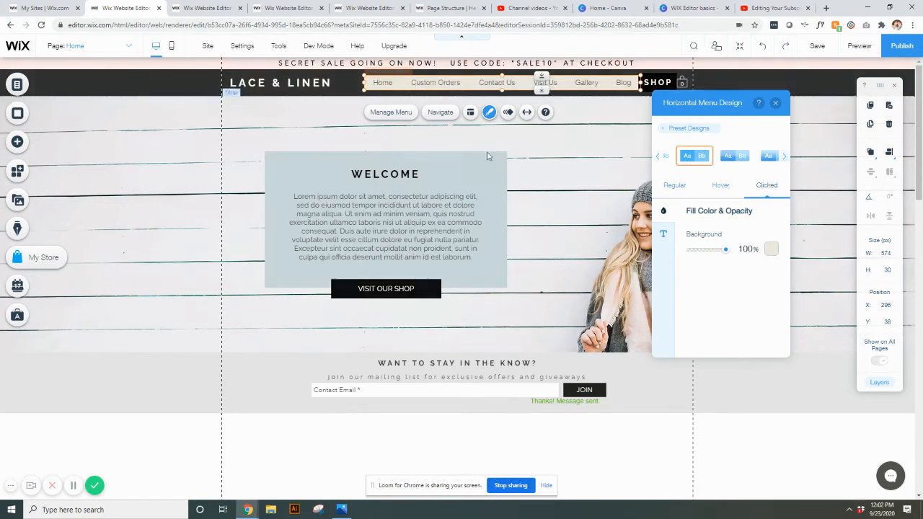
{"action": "left_click", "coordinate": [720, 186]}
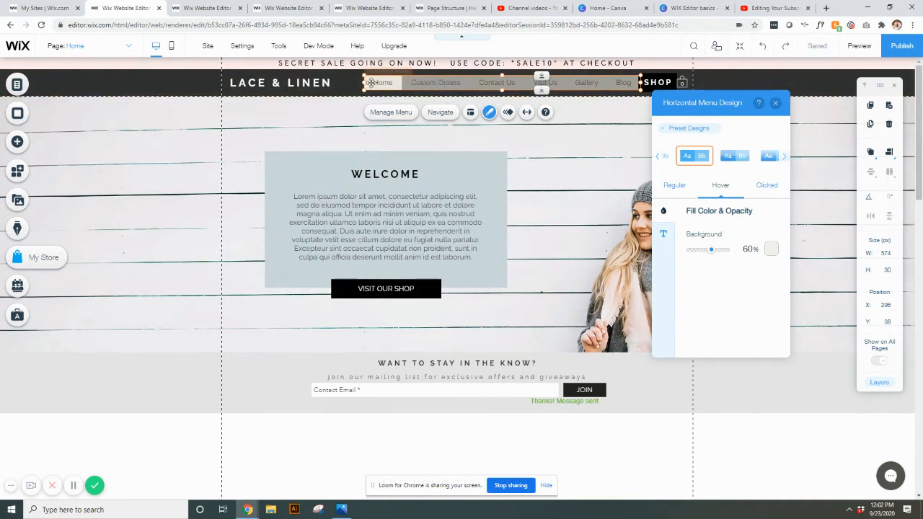
Step: Set the horizontal menu's regular-state text color to #FCFCFC
{"action": "left_click", "coordinate": [687, 196]}
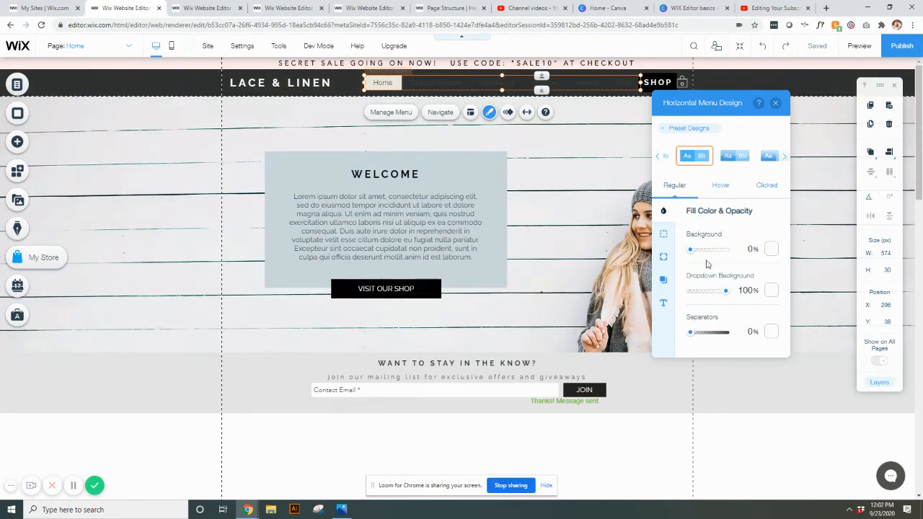
{"action": "left_click", "coordinate": [663, 304]}
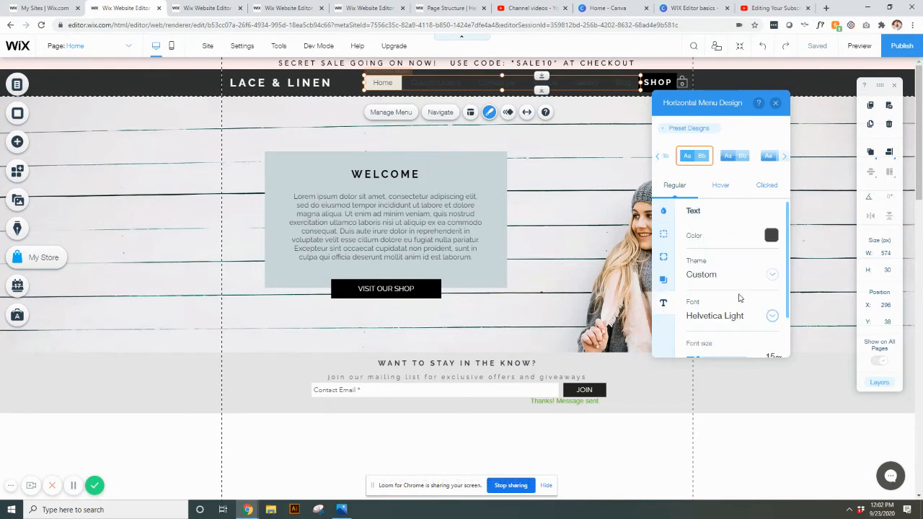
{"action": "left_click", "coordinate": [769, 234]}
{"action": "left_click", "coordinate": [734, 259]}
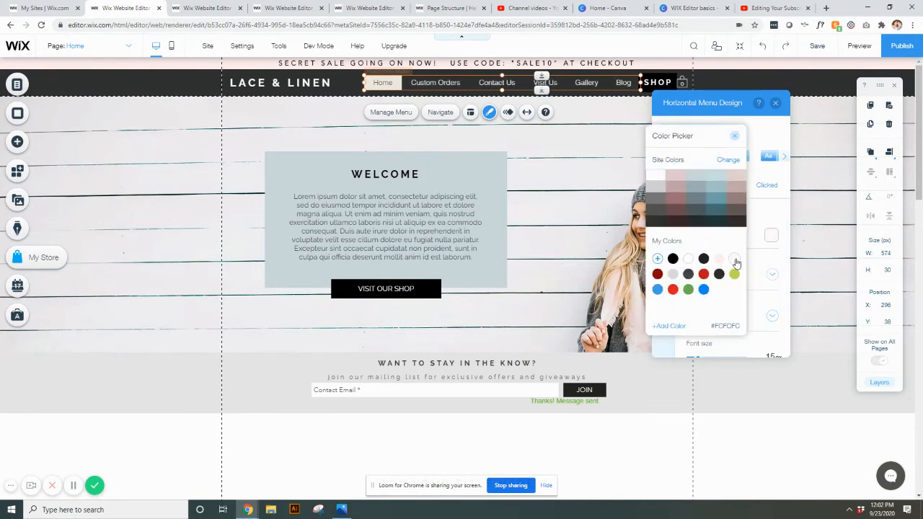
{"action": "left_click", "coordinate": [735, 136]}
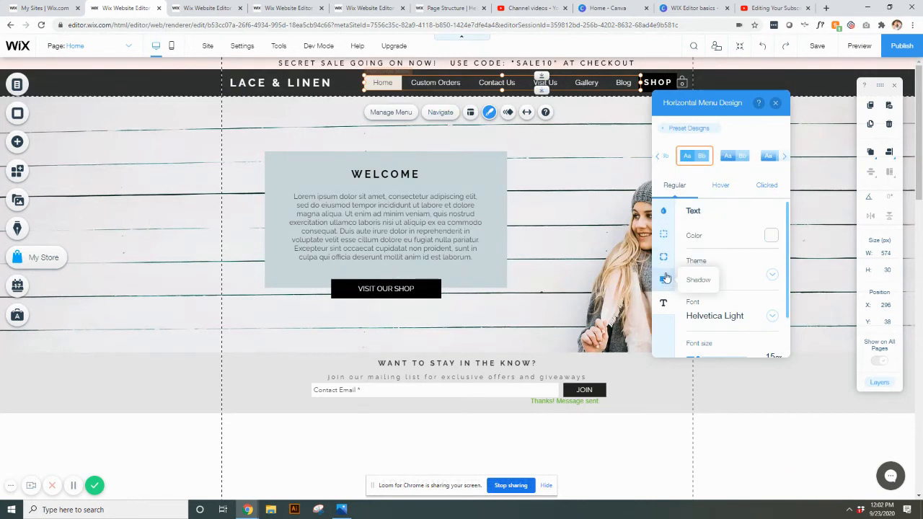
Step: Review the menu's regular-state fill, font and font size settings, and close the menu design
{"action": "left_click", "coordinate": [662, 213]}
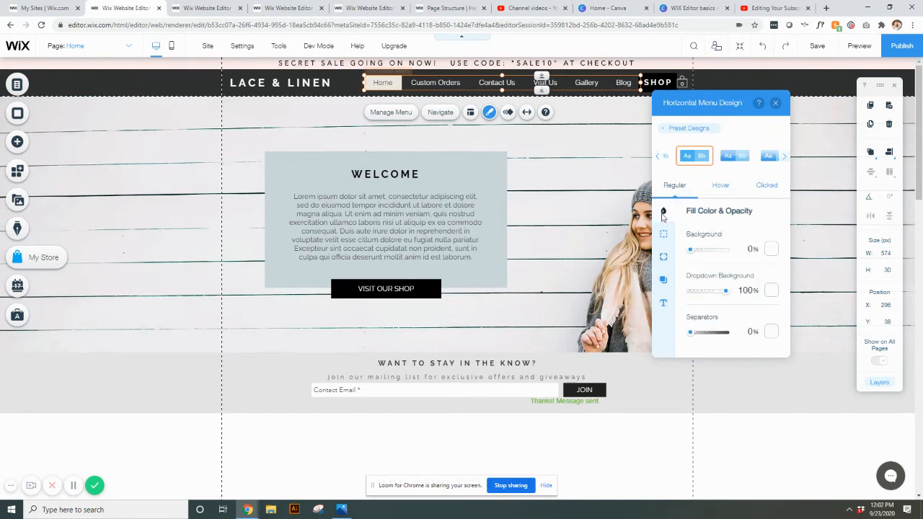
{"action": "left_click", "coordinate": [663, 303]}
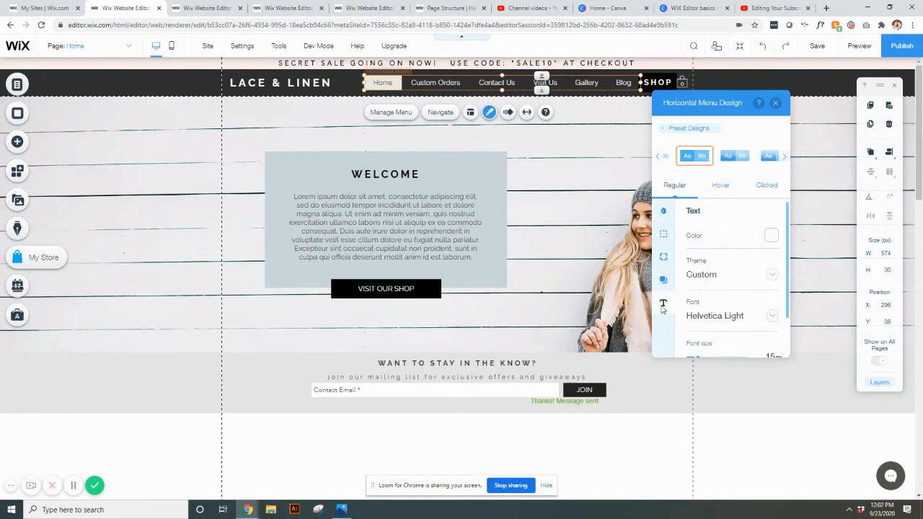
{"action": "scroll", "coordinate": [751, 329], "scroll_direction": "down", "scroll_amount": 1}
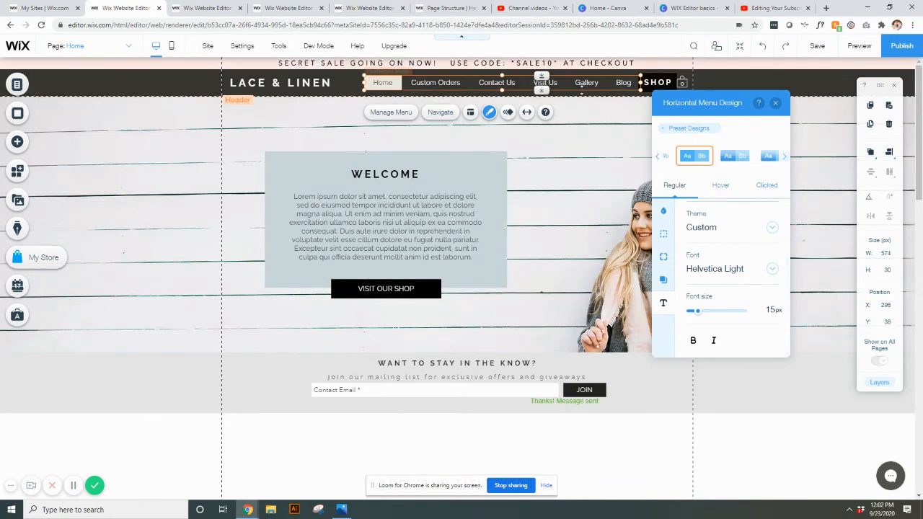
{"action": "left_click", "coordinate": [775, 102]}
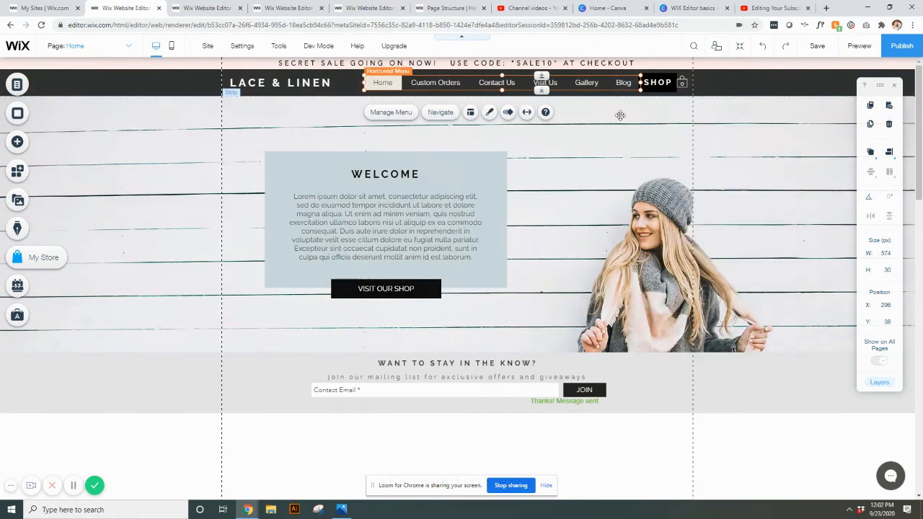
Step: Select the header's Shop button and check the Shop page's entry in the site menu's page list
{"action": "left_click", "coordinate": [618, 111]}
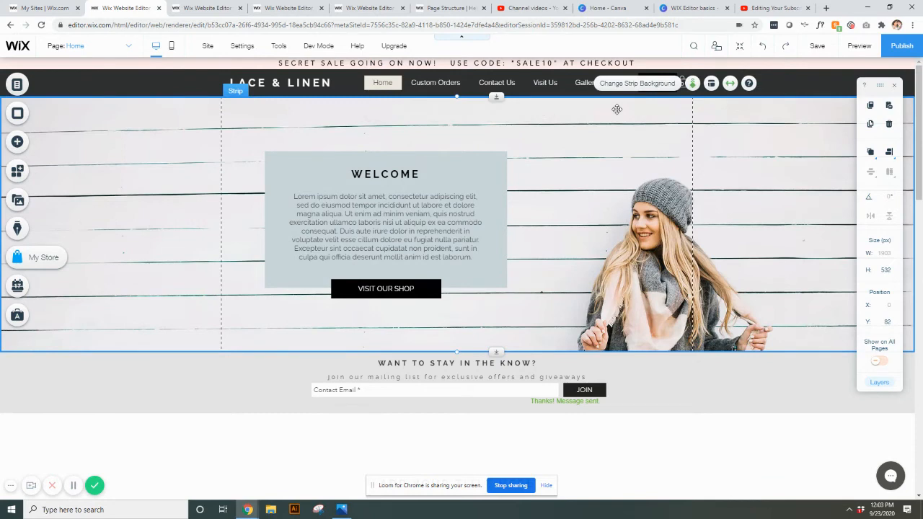
{"action": "left_click", "coordinate": [800, 86]}
{"action": "left_click", "coordinate": [648, 82]}
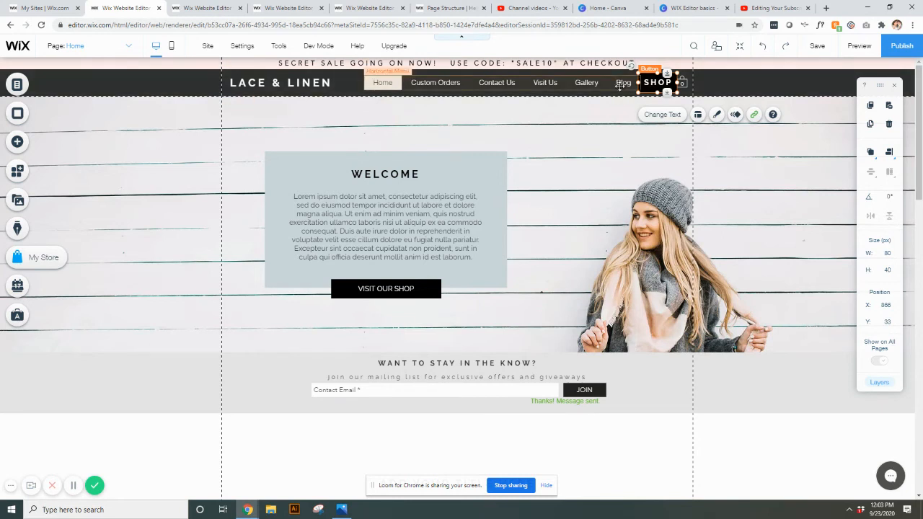
{"action": "left_click", "coordinate": [17, 84]}
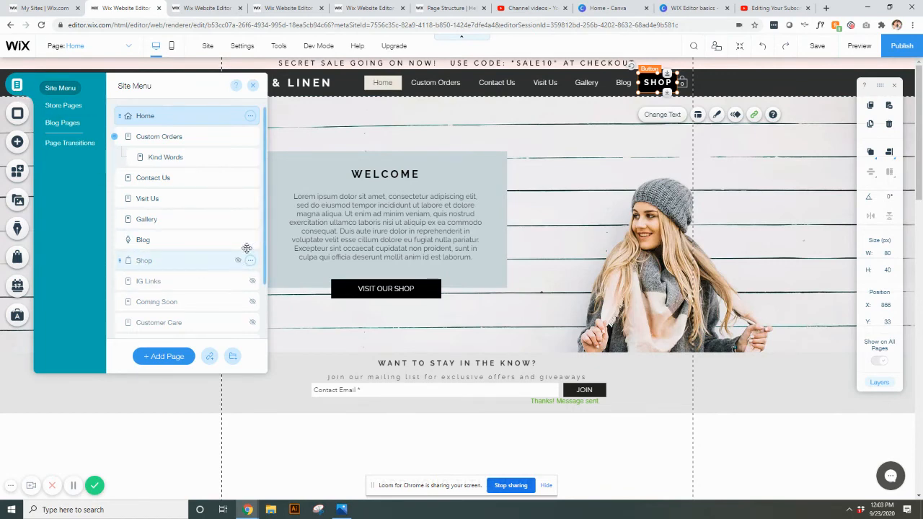
{"action": "left_click", "coordinate": [252, 86]}
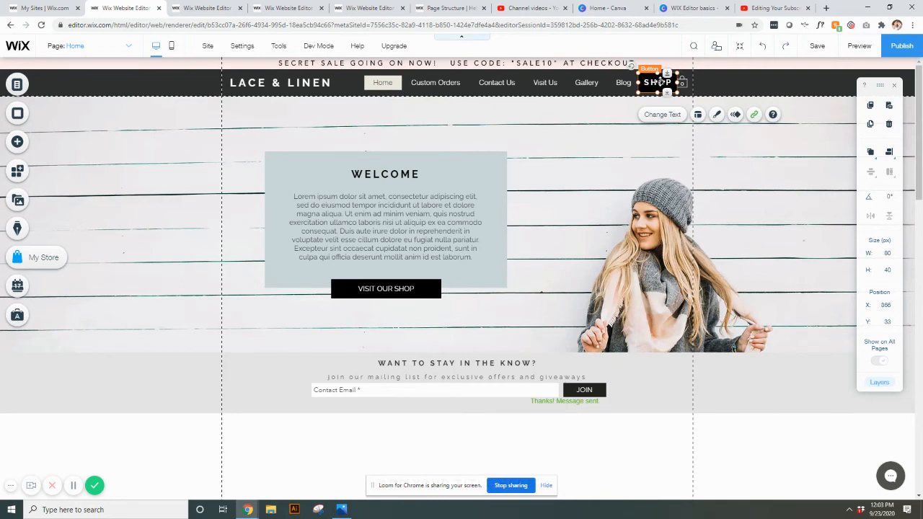
Step: Review the Shop button's link settings, close them without changes and deselect the button
{"action": "left_click", "coordinate": [754, 117]}
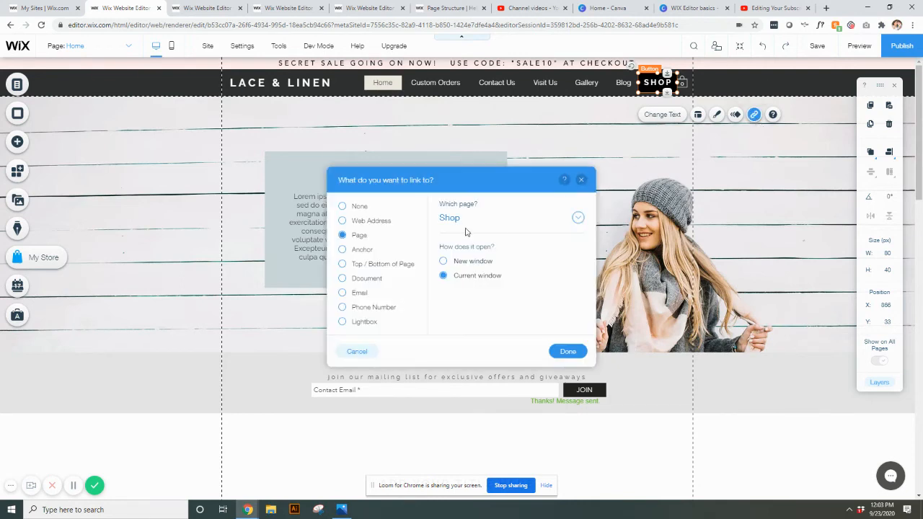
{"action": "left_click", "coordinate": [582, 181]}
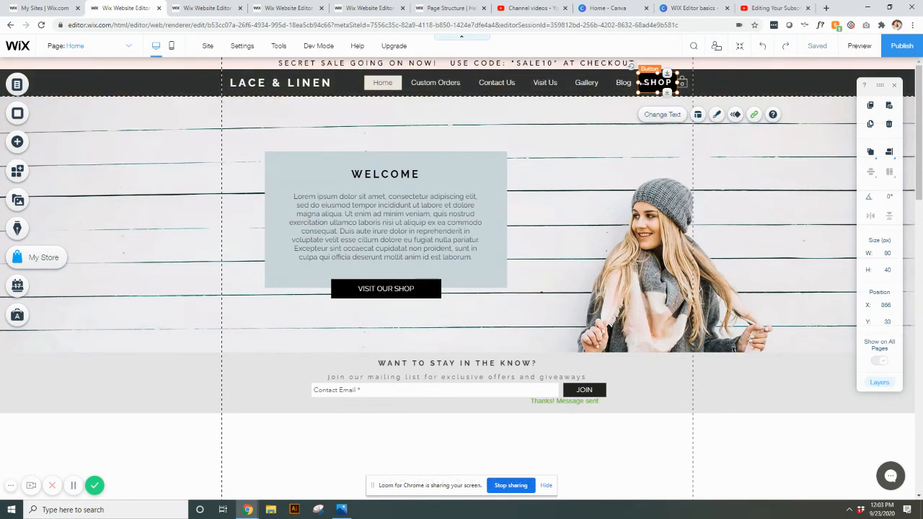
{"action": "left_click", "coordinate": [699, 170]}
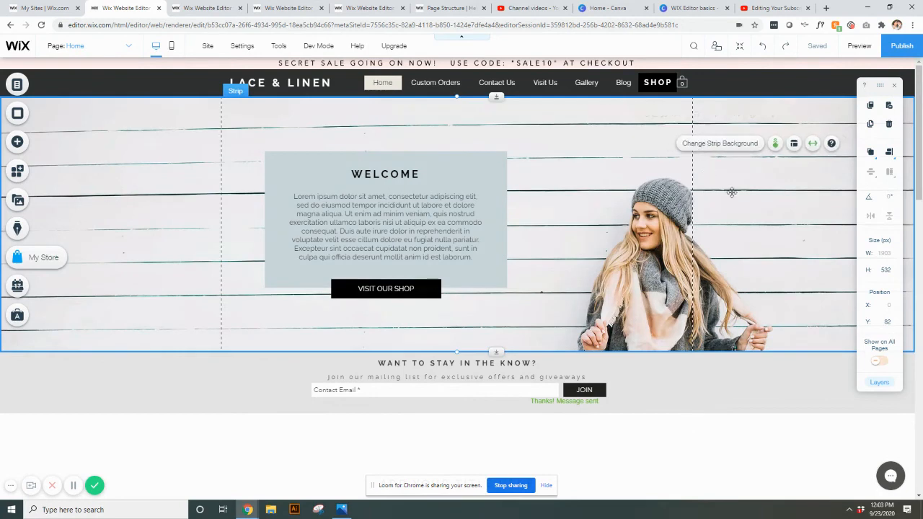
Step: Move the header's cart icon slightly right to X 955, Y 38, and open its settings
{"action": "left_click_drag", "start_coordinate": [682, 82], "coordinate": [686, 84]}
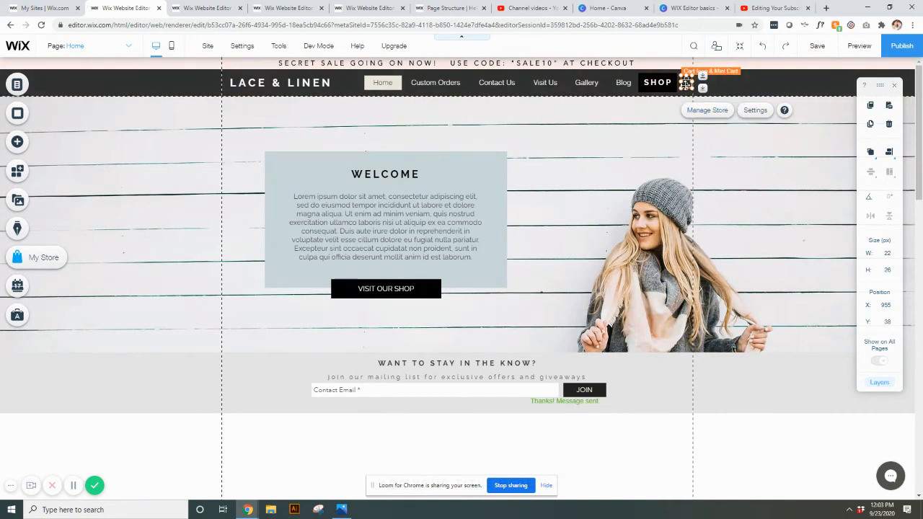
{"action": "left_click", "coordinate": [755, 114]}
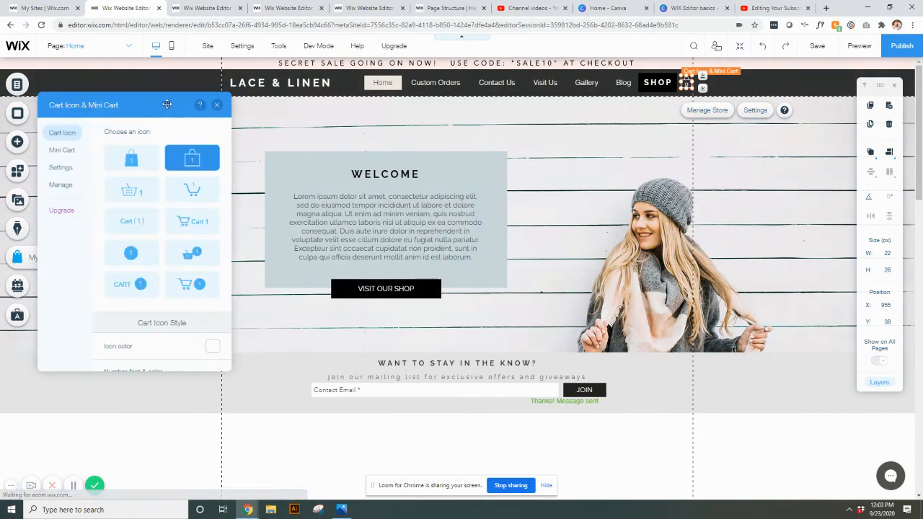
{"action": "left_click_drag", "start_coordinate": [149, 106], "coordinate": [505, 121]}
{"action": "left_click_drag", "start_coordinate": [506, 113], "coordinate": [502, 113]}
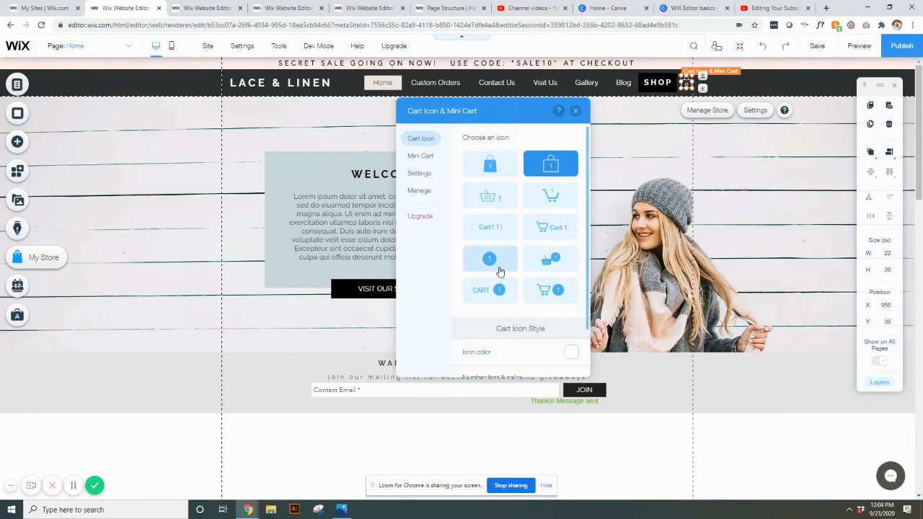
Step: Review the cart's icon choices, icon style, Mini Cart and click behavior settings, and close them
{"action": "scroll", "coordinate": [503, 270], "scroll_direction": "down", "scroll_amount": 2}
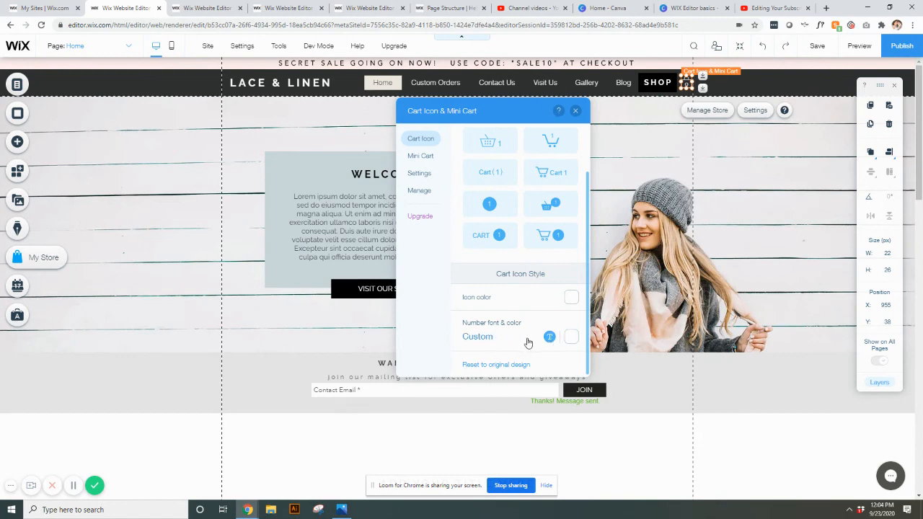
{"action": "scroll", "coordinate": [504, 259], "scroll_direction": "up", "scroll_amount": 2}
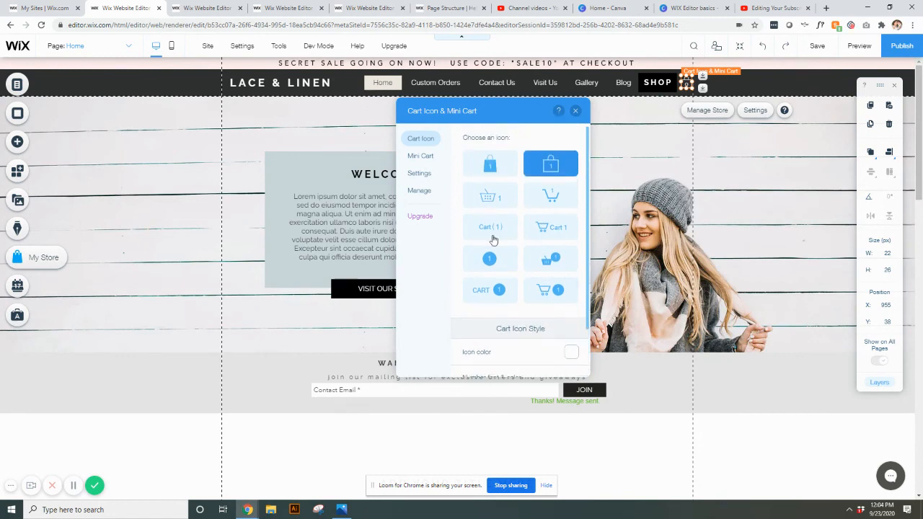
{"action": "left_click", "coordinate": [418, 154]}
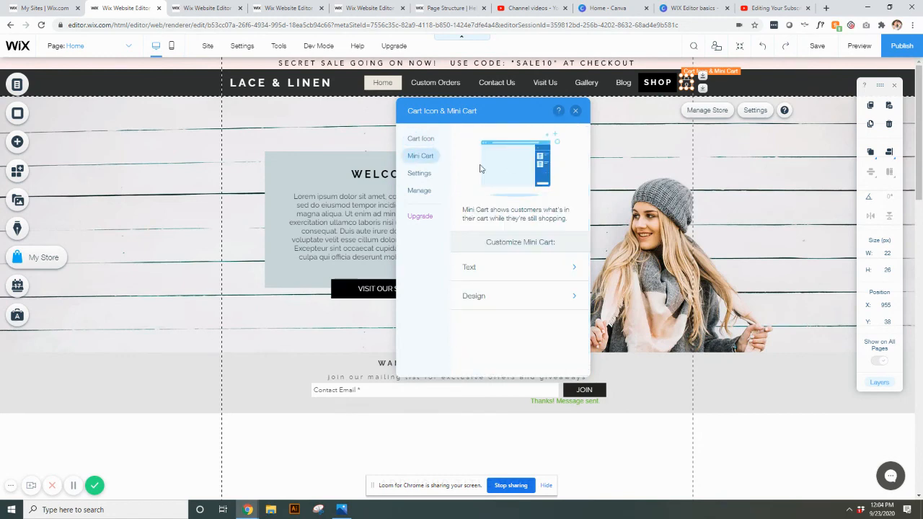
{"action": "left_click", "coordinate": [421, 175]}
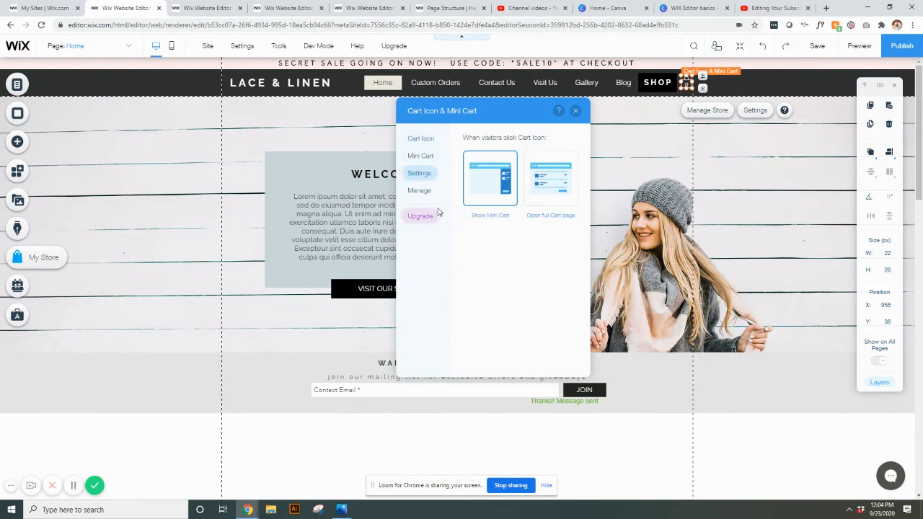
{"action": "left_click", "coordinate": [424, 158]}
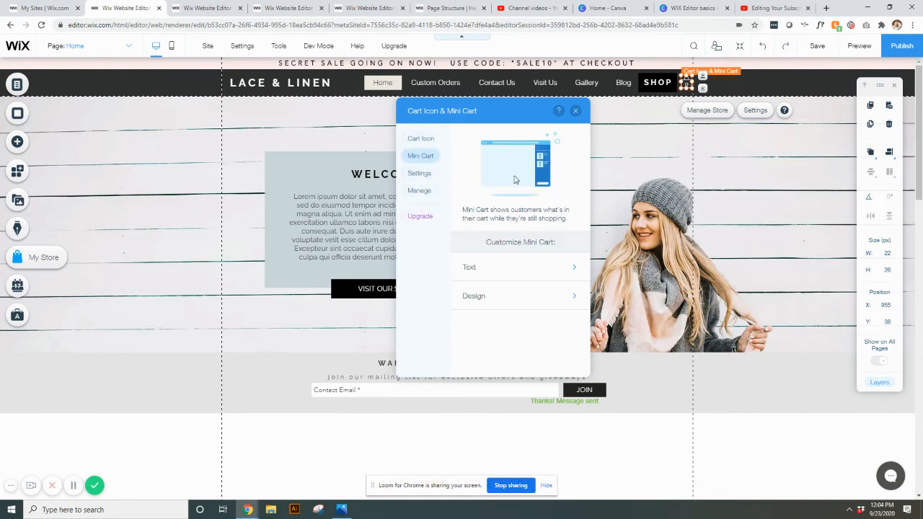
{"action": "left_click", "coordinate": [420, 139]}
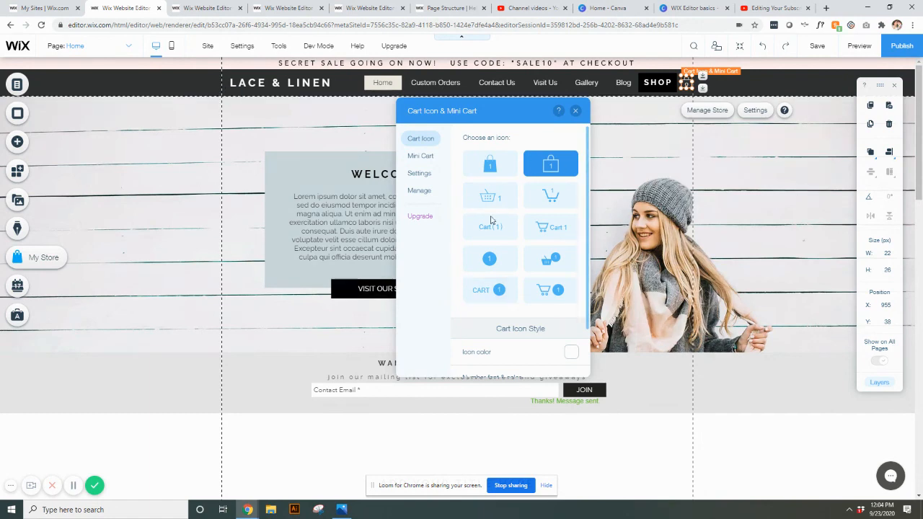
{"action": "left_click", "coordinate": [575, 110]}
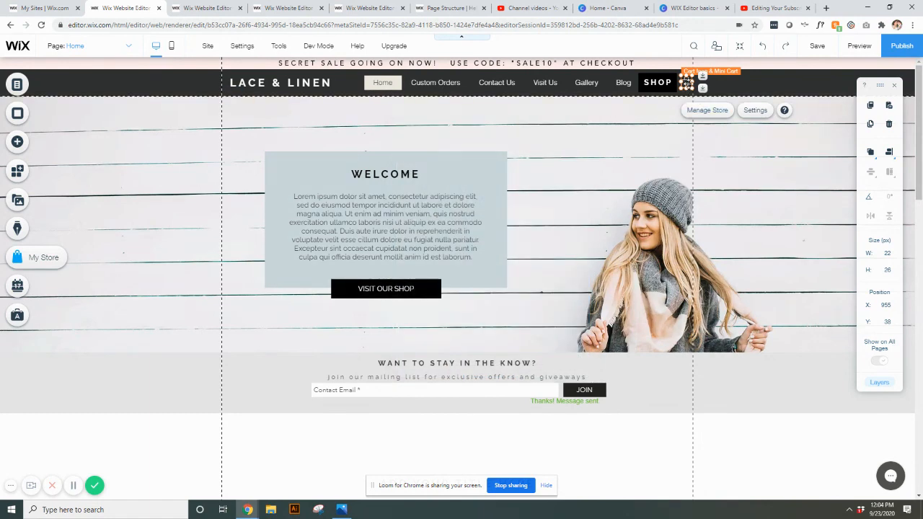
Step: Change the background color of the announcement strip above the header to the light blue site color #C7DFE4
{"action": "left_click", "coordinate": [680, 169]}
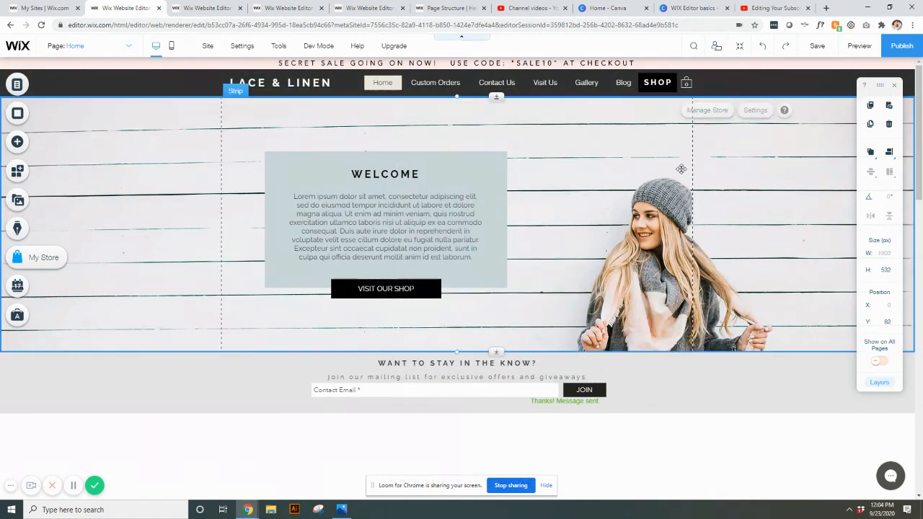
{"action": "left_click", "coordinate": [701, 64]}
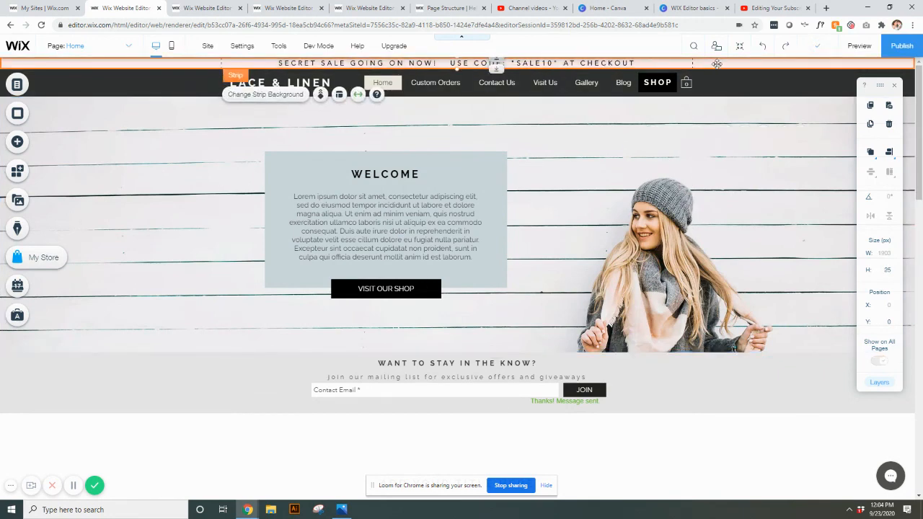
{"action": "left_click", "coordinate": [258, 101]}
{"action": "left_click", "coordinate": [93, 182]}
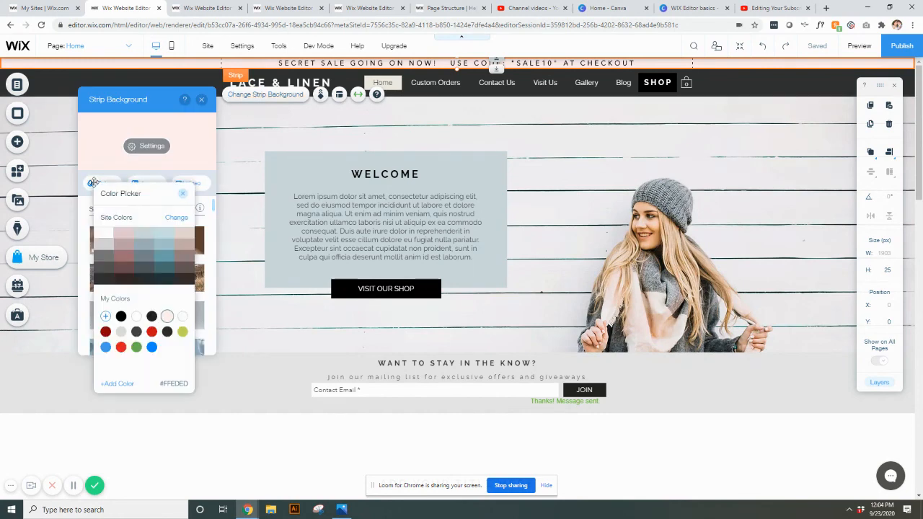
{"action": "left_click", "coordinate": [160, 233]}
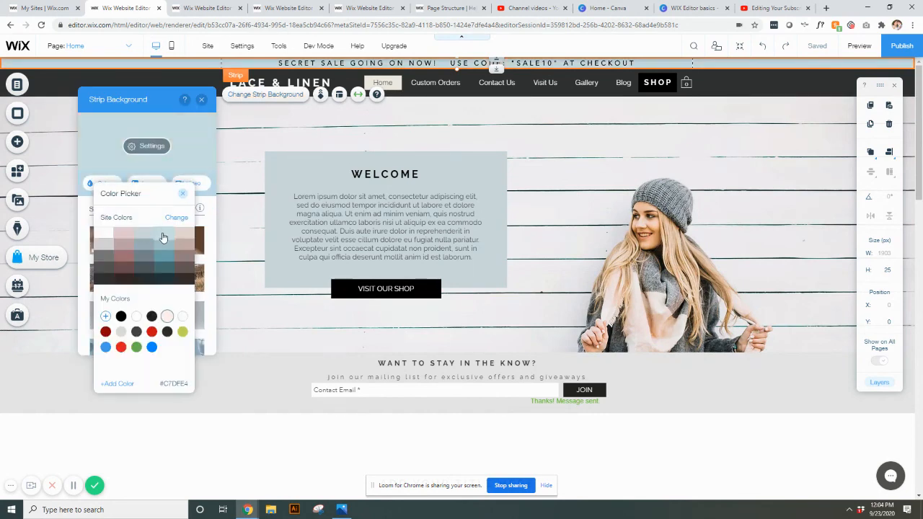
{"action": "left_click", "coordinate": [183, 197]}
{"action": "left_click", "coordinate": [201, 100]}
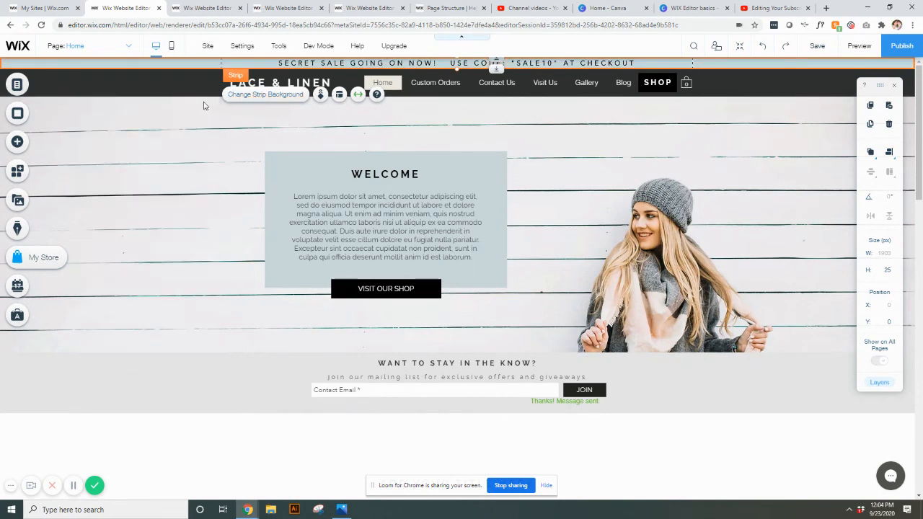
Step: Open the announcement strip's sale text for editing, review its text settings, leave it unchanged and select the header
{"action": "double_click", "coordinate": [452, 63]}
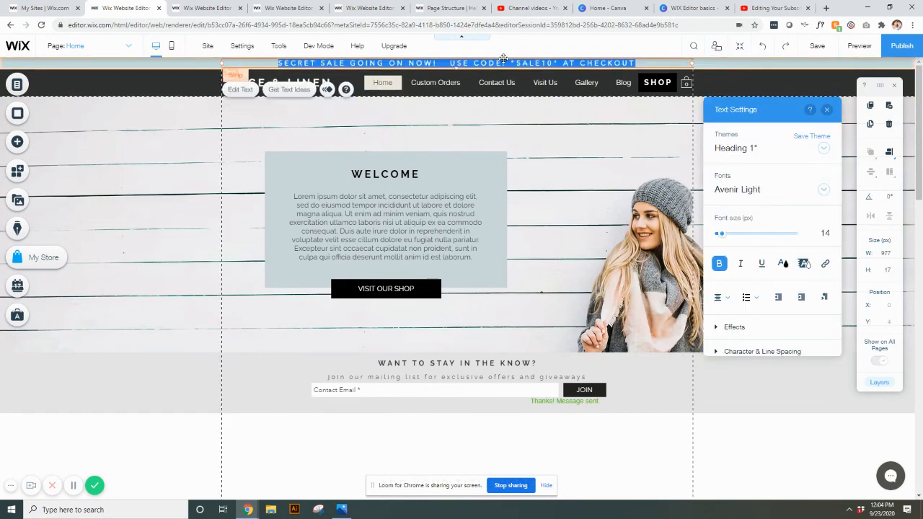
{"action": "left_click", "coordinate": [584, 187]}
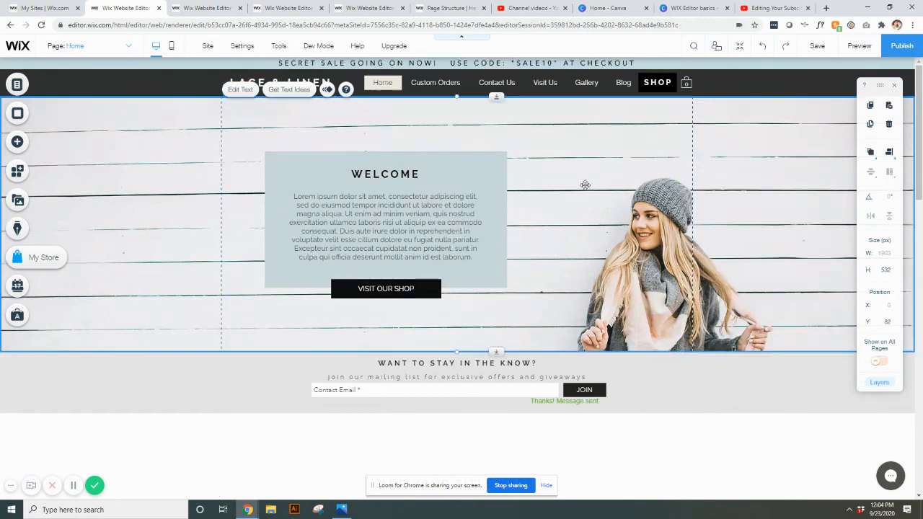
{"action": "left_click", "coordinate": [738, 84]}
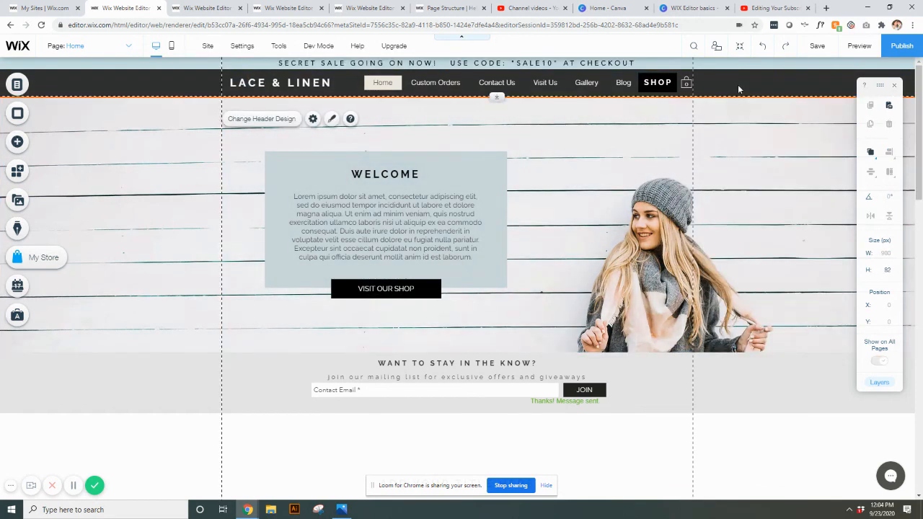